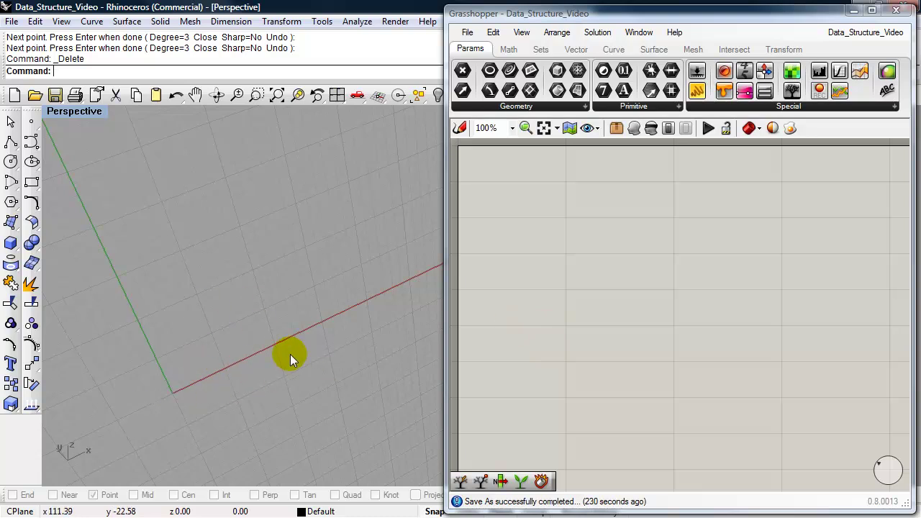
# Draw a degree 3 control-point curve with six points, starting at the origin and arching back down to the red X axis.
pyautogui.click(33, 137)
pyautogui.click(173, 391)
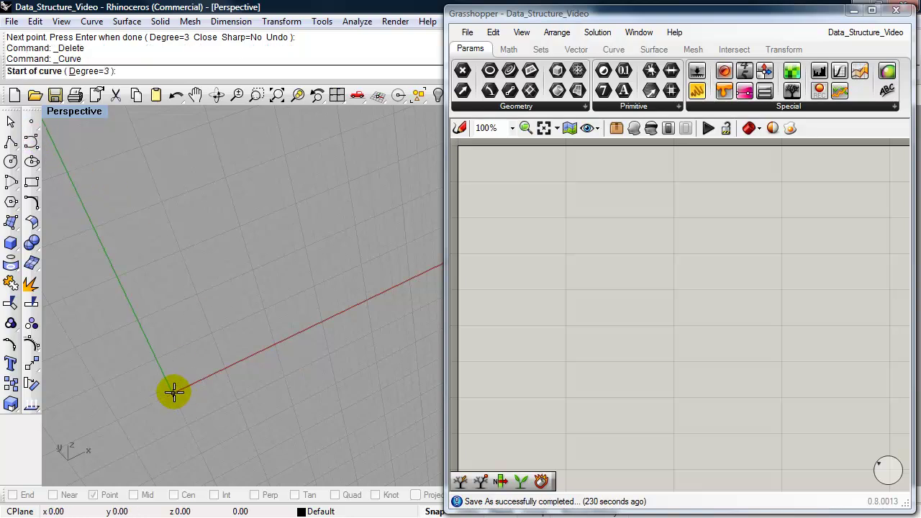
pyautogui.click(220, 284)
pyautogui.click(301, 259)
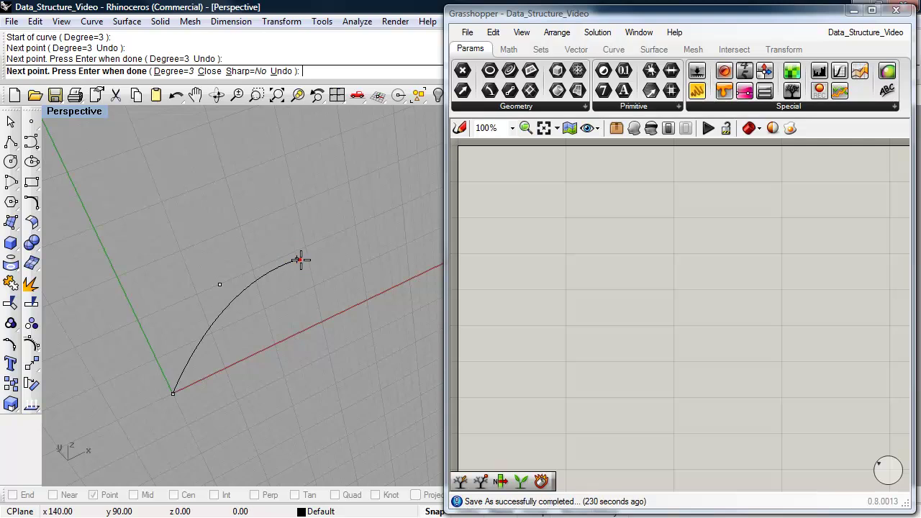
pyautogui.click(369, 252)
pyautogui.click(423, 228)
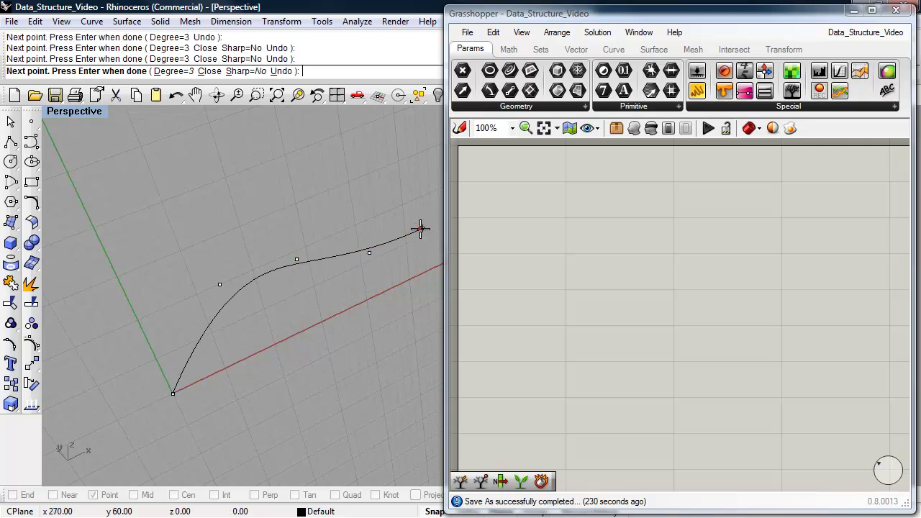
pyautogui.click(435, 262)
pyautogui.rightClick(435, 261)
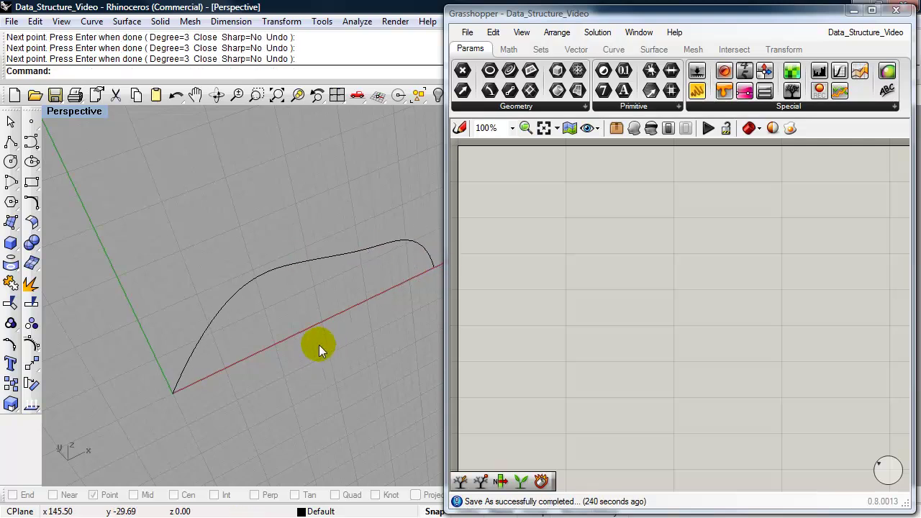
# Set the construction plane of the Perspective view to World Top.
pyautogui.keyDown('shift'); pyautogui.moveTo(299, 352); pyautogui.dragTo(324, 370, button='right'); pyautogui.keyUp('shift')
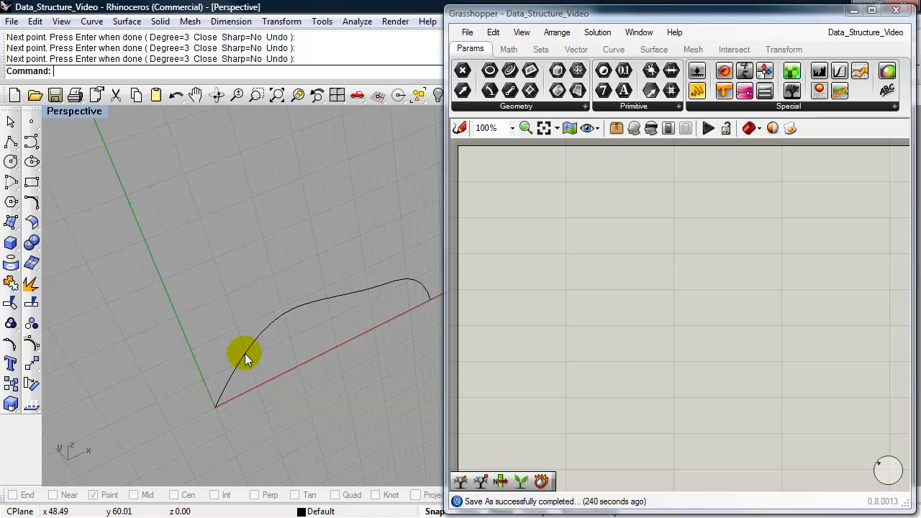
pyautogui.write('CPlan')
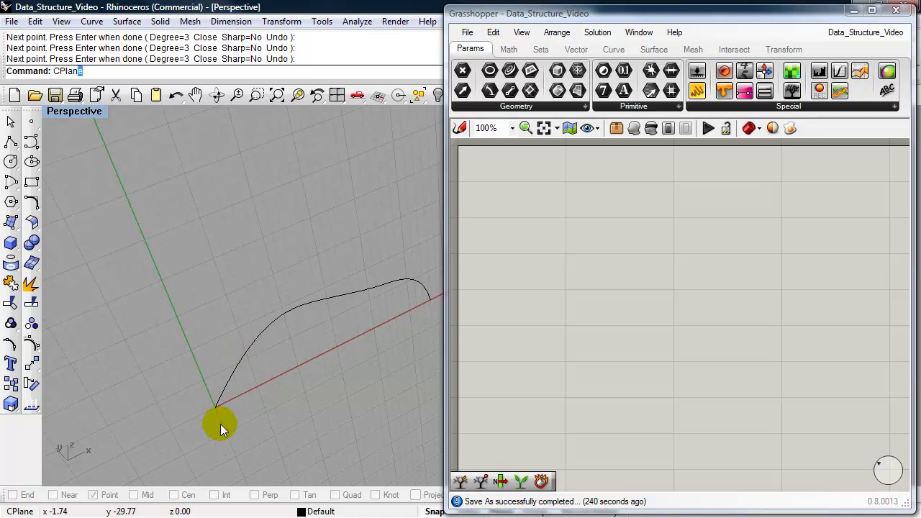
pyautogui.press('Return')
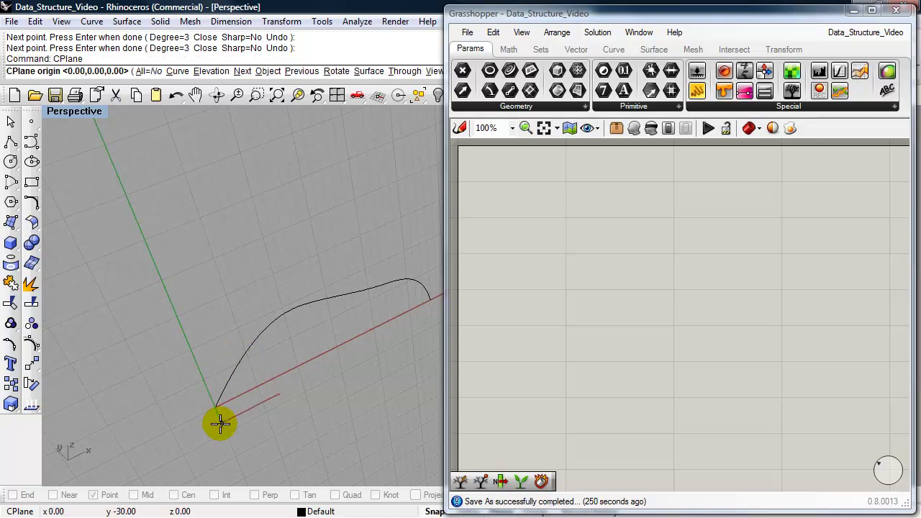
pyautogui.write('w')
pyautogui.press('Return')
pyautogui.write('t')
pyautogui.press('Return')
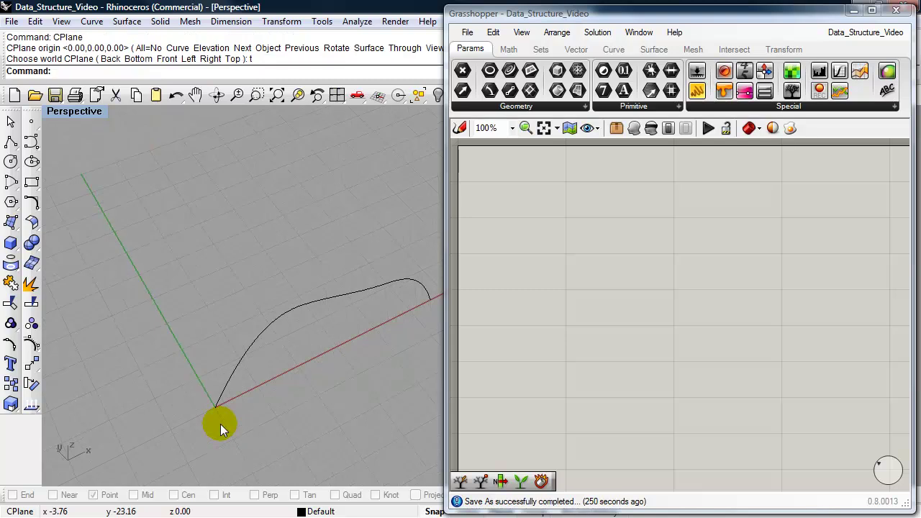
# Copy the curve three times from the origin along the green Y axis at roughly even spacing.
pyautogui.write('Cop')
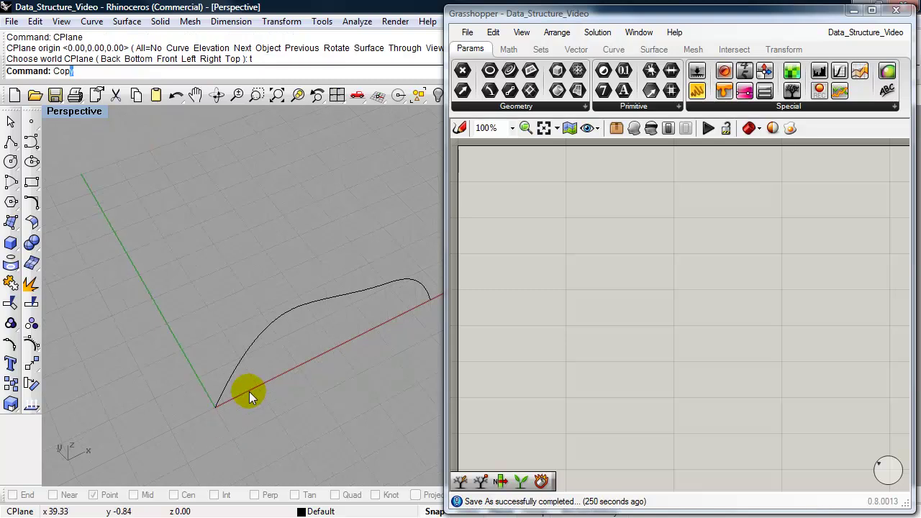
pyautogui.press('Return')
pyautogui.click(239, 363)
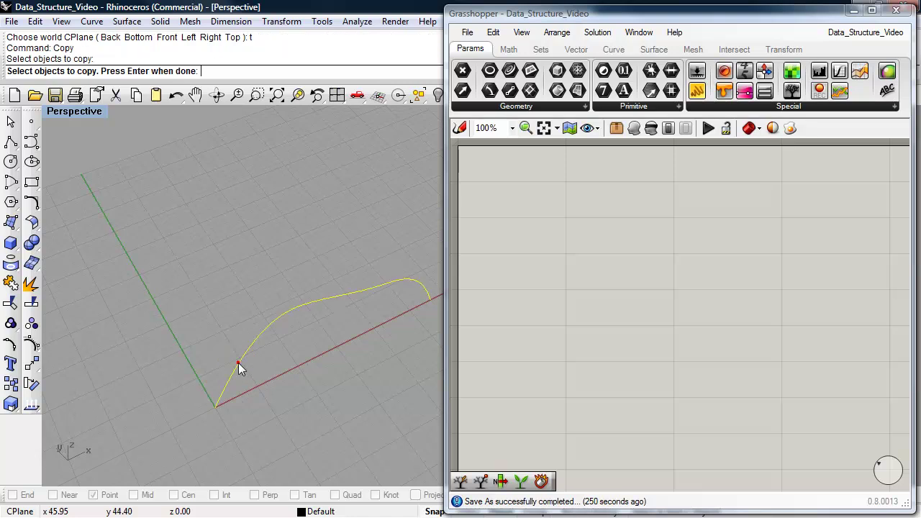
pyautogui.press('Return')
pyautogui.click(214, 406)
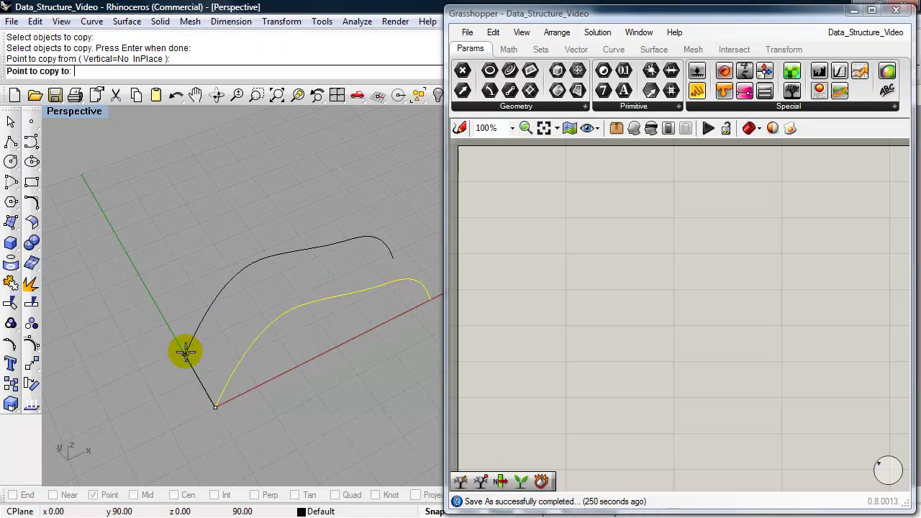
pyautogui.click(185, 348)
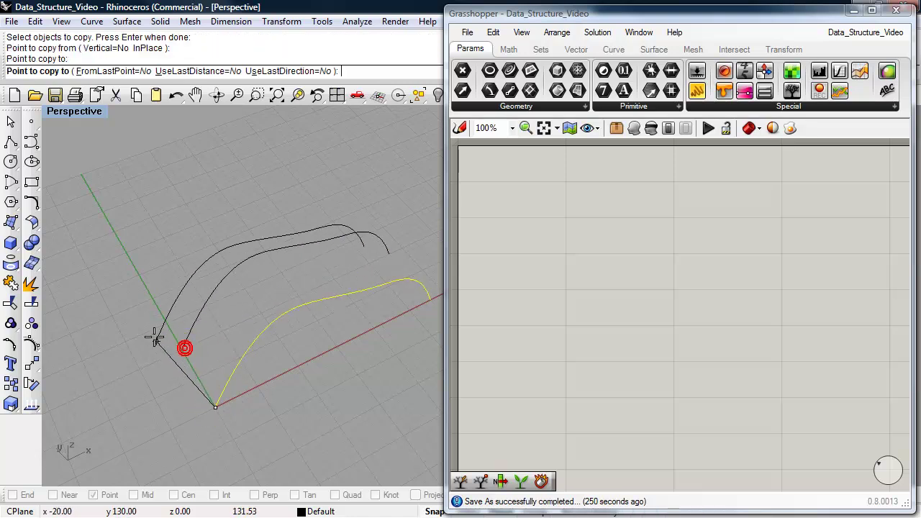
pyautogui.click(153, 298)
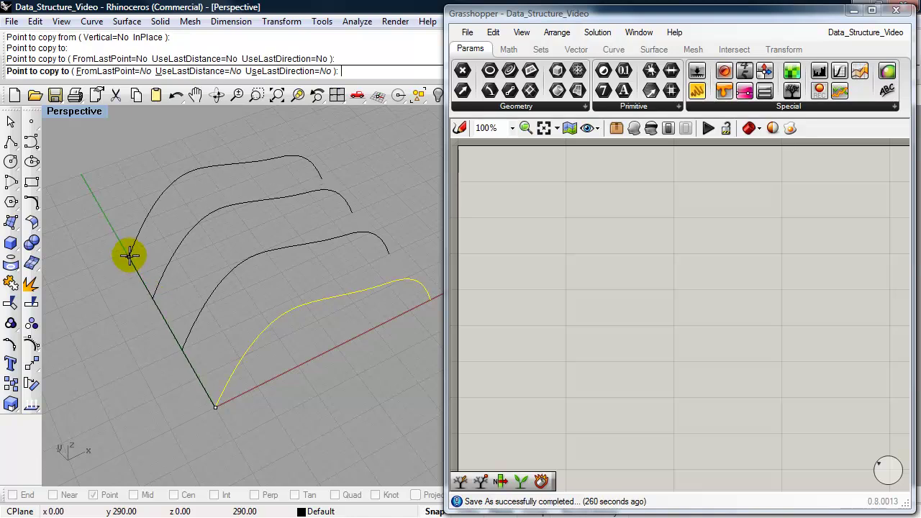
pyautogui.click(130, 253)
pyautogui.rightClick(179, 336)
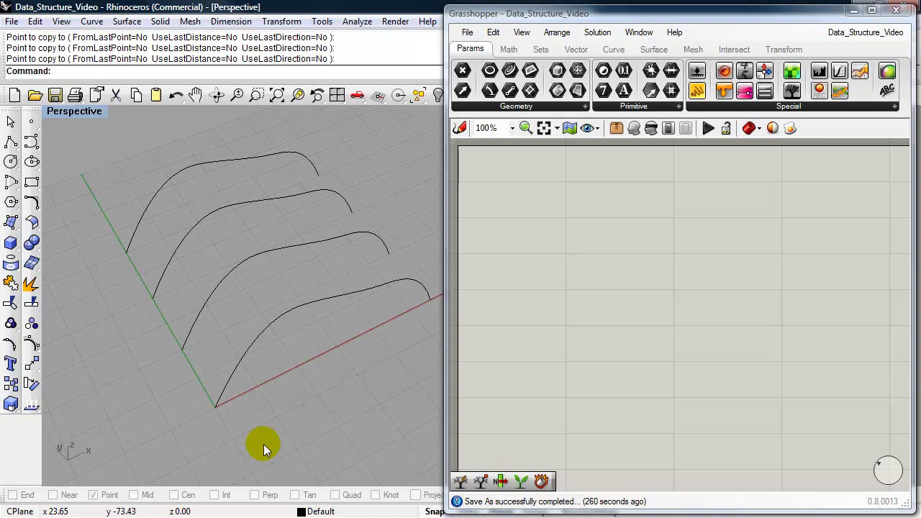
# Turn on the control points of all four curves and reshape the two farthest copies by moving two points on each.
pyautogui.moveTo(346, 410); pyautogui.dragTo(164, 154)
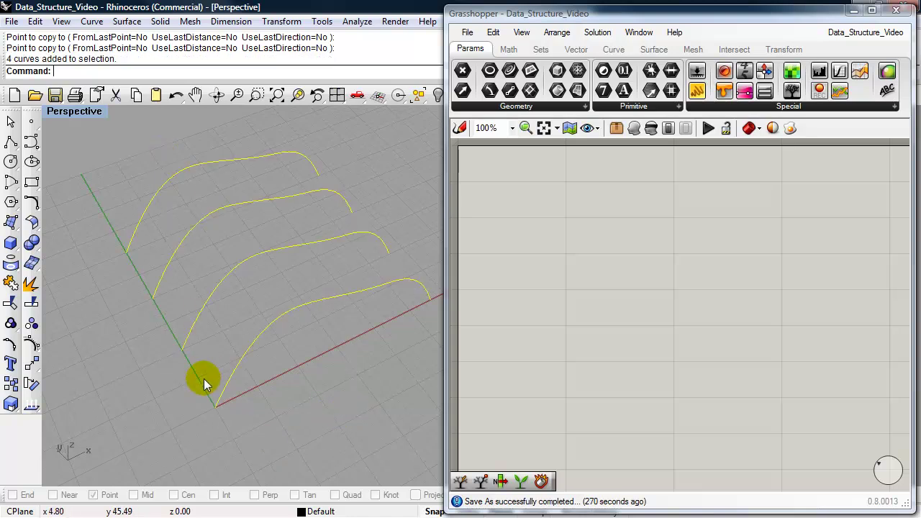
pyautogui.press('F10')
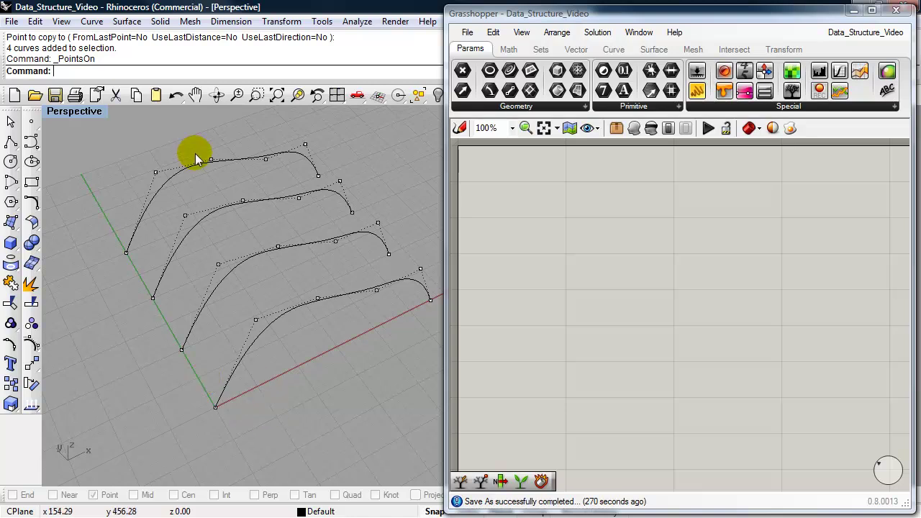
pyautogui.moveTo(267, 160); pyautogui.dragTo(271, 175)
pyautogui.moveTo(155, 173); pyautogui.dragTo(105, 186)
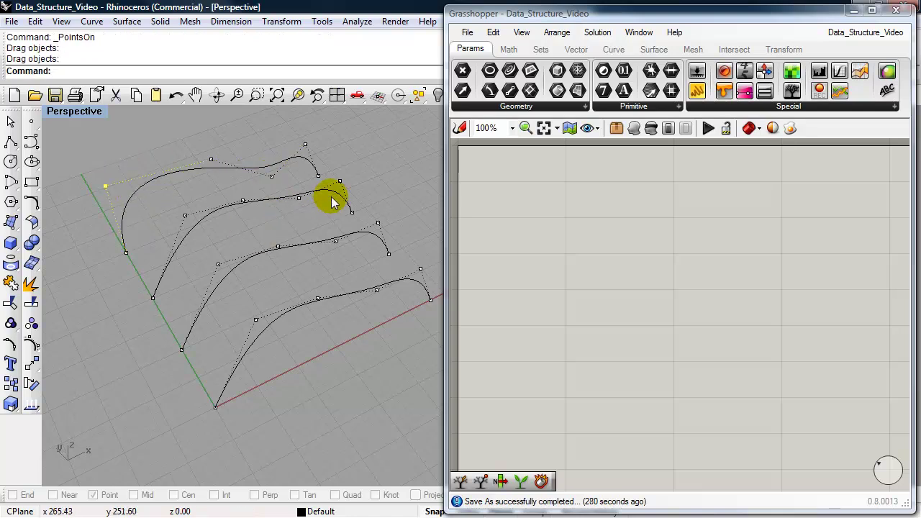
pyautogui.moveTo(339, 181); pyautogui.dragTo(363, 167)
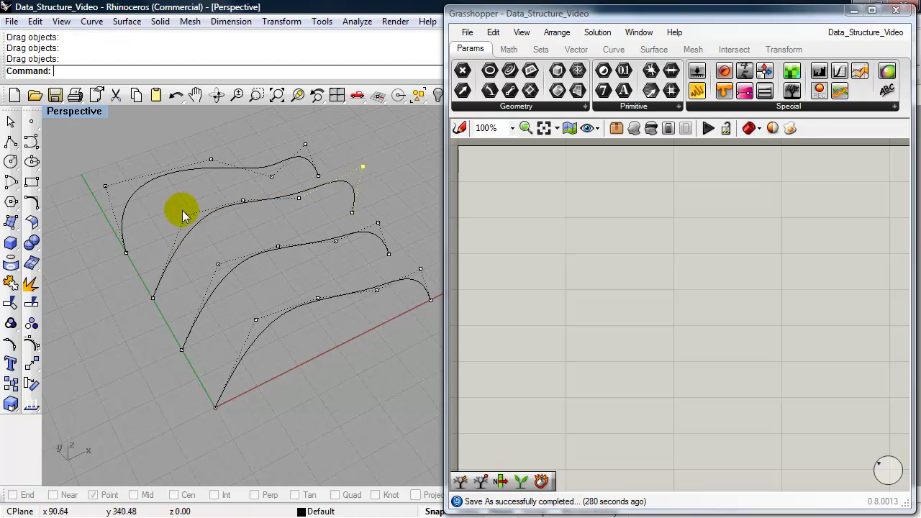
pyautogui.moveTo(184, 215); pyautogui.dragTo(199, 221)
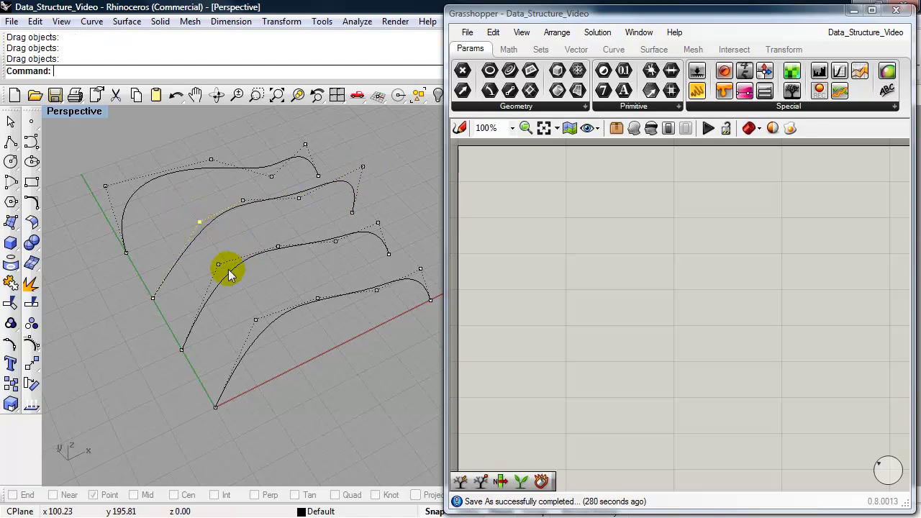
# Reshape the copy nearest the original curve by moving three of its control points, and turn off all control points.
pyautogui.moveTo(216, 263); pyautogui.dragTo(182, 279)
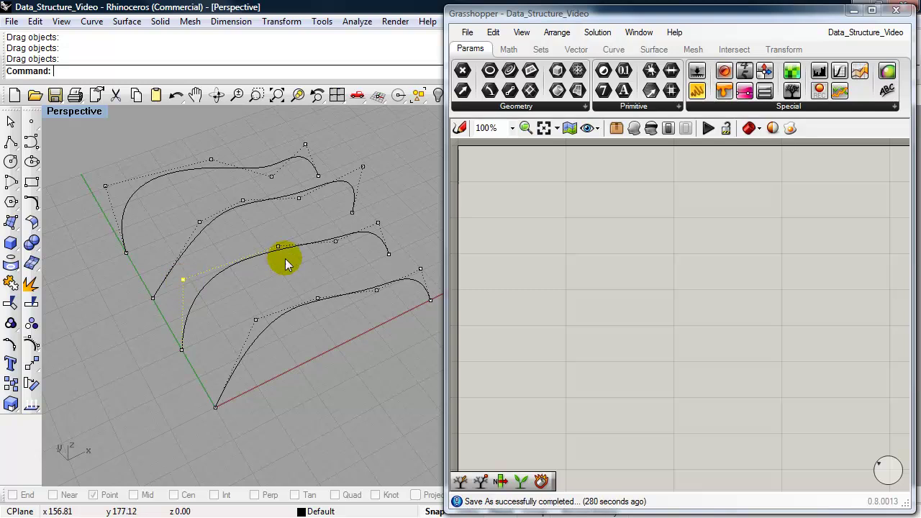
pyautogui.moveTo(283, 246); pyautogui.dragTo(283, 226)
pyautogui.moveTo(335, 241); pyautogui.dragTo(340, 253)
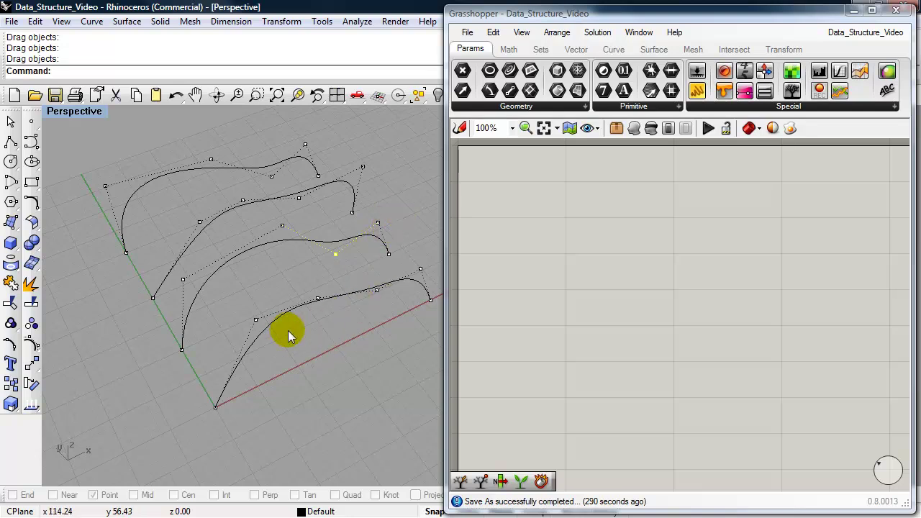
pyautogui.press('F11')
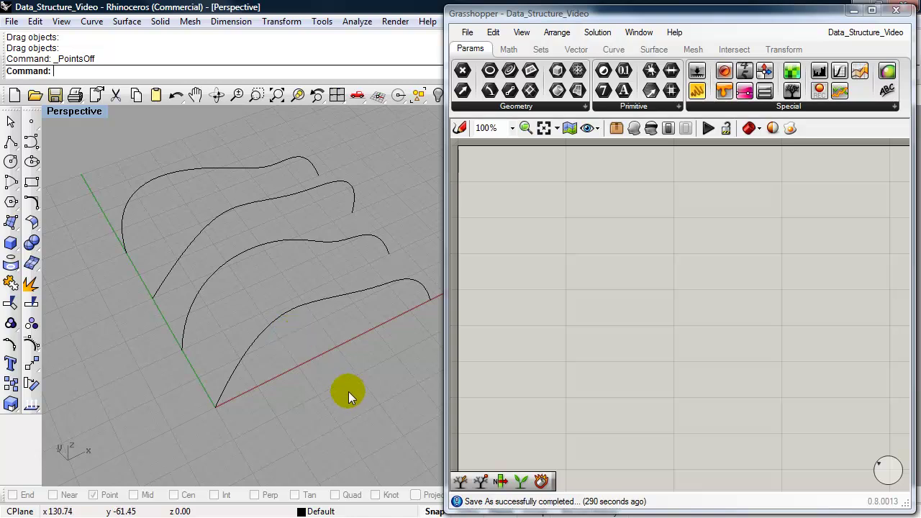
# Loft the four curves into a surface with the Normal style and no simplification of the cross-sections.
pyautogui.moveTo(350, 393); pyautogui.dragTo(174, 152)
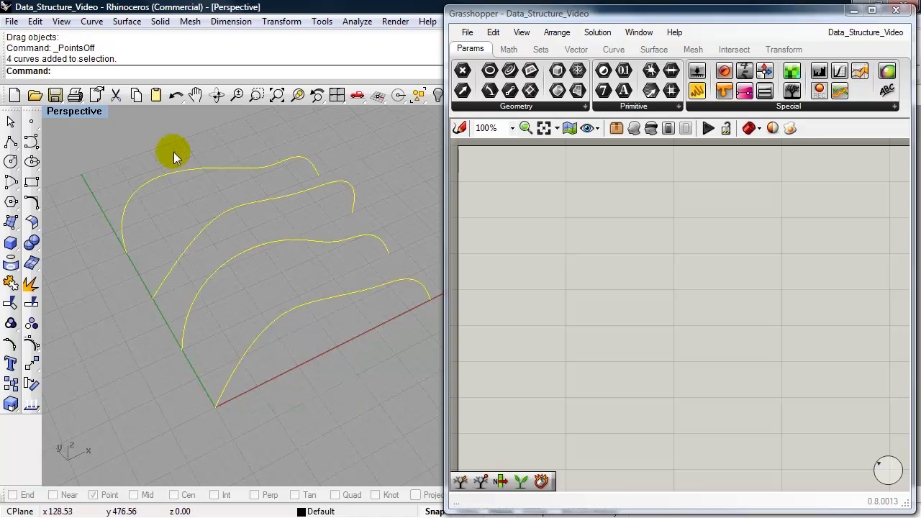
pyautogui.write('Loft')
pyautogui.press('Return')
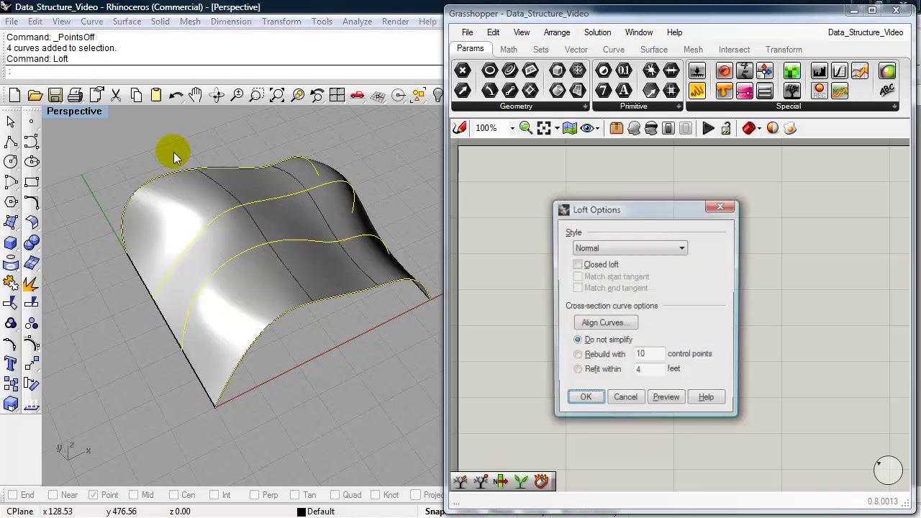
pyautogui.click(585, 400)
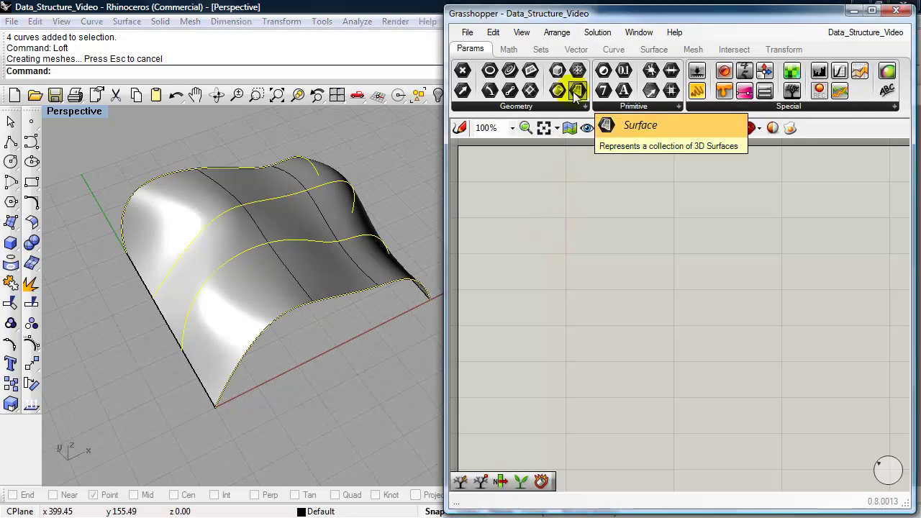
# Add a Surface parameter to the Grasshopper canvas and reference the lofted Rhino surface in it.
pyautogui.moveTo(576, 92); pyautogui.dragTo(510, 230)
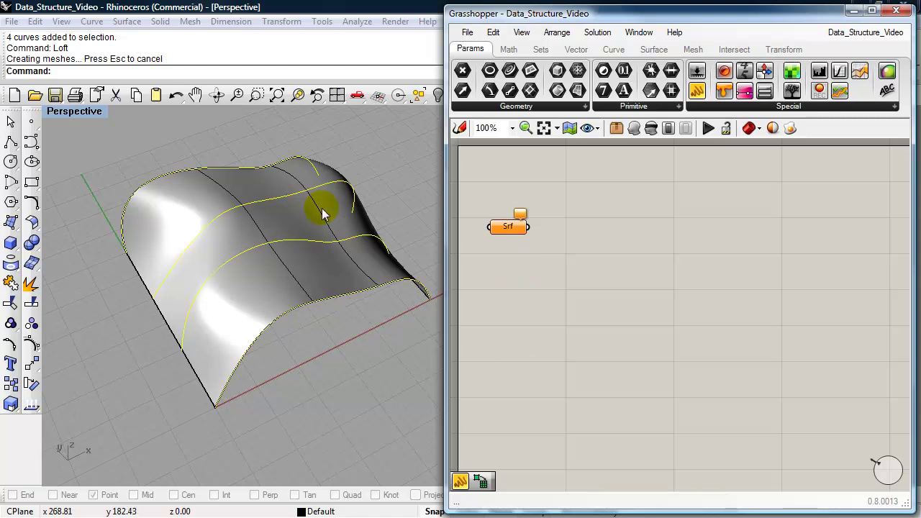
pyautogui.click(360, 328)
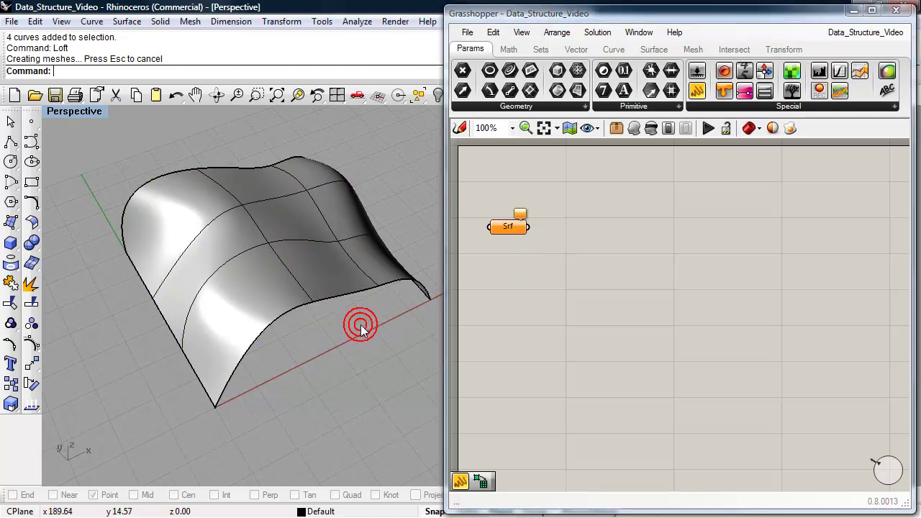
pyautogui.rightClick(508, 232)
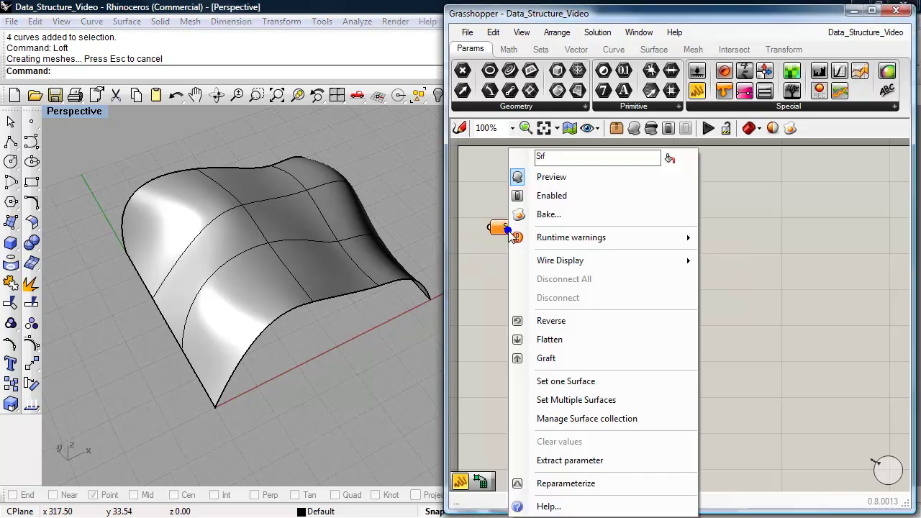
pyautogui.click(565, 381)
pyautogui.click(324, 238)
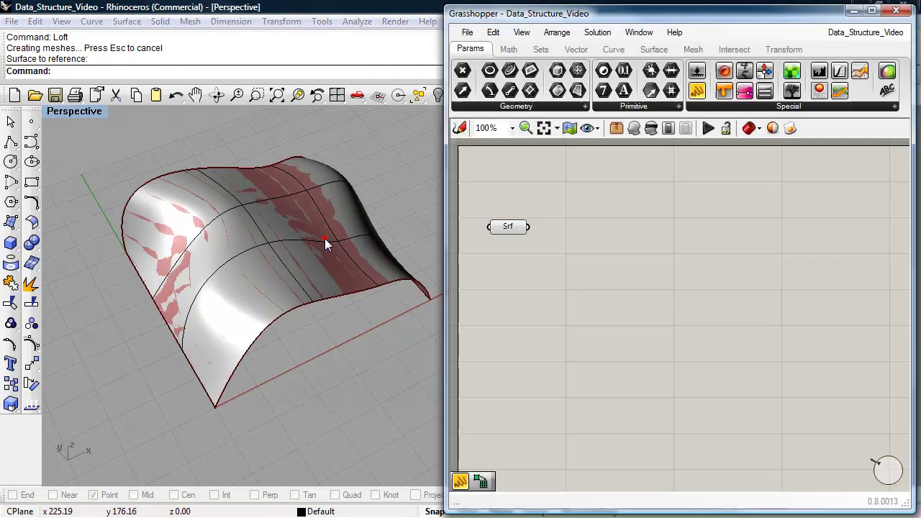
pyautogui.click(506, 229)
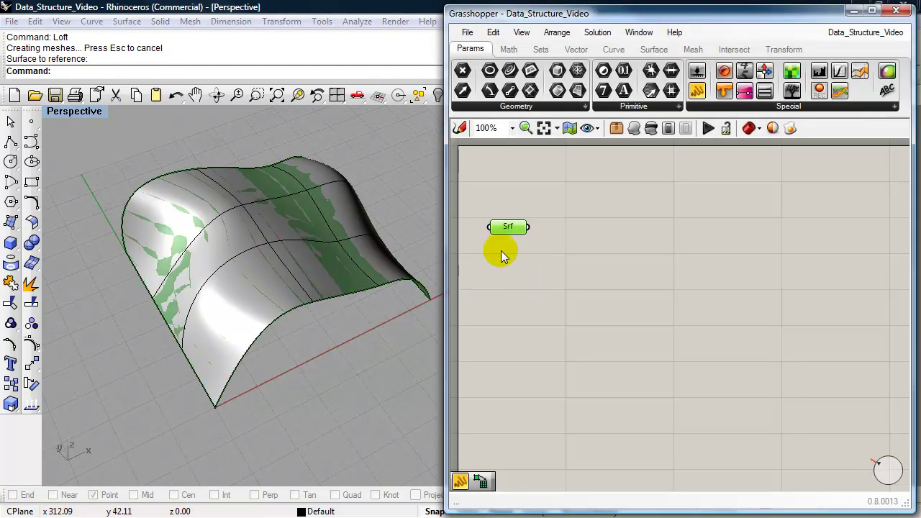
pyautogui.click(501, 249)
pyautogui.click(500, 227)
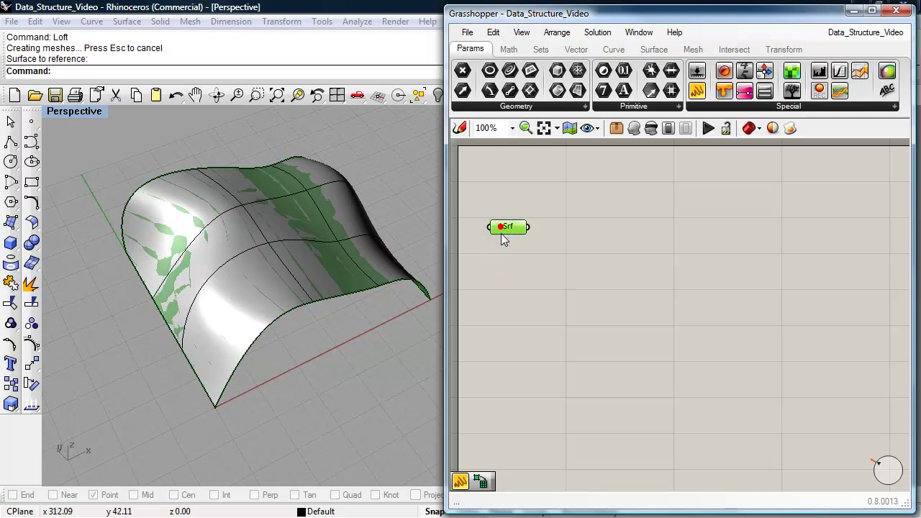
# Hide the lofted surface in Rhino and move the Surface parameter slightly closer to the Grasshopper canvas's upper-left corner.
pyautogui.click(234, 280)
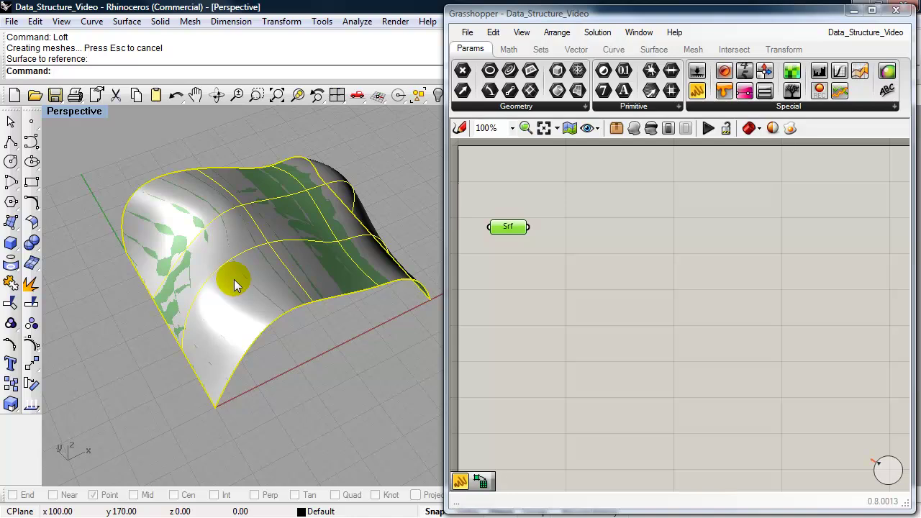
pyautogui.write('Hide')
pyautogui.press('Return')
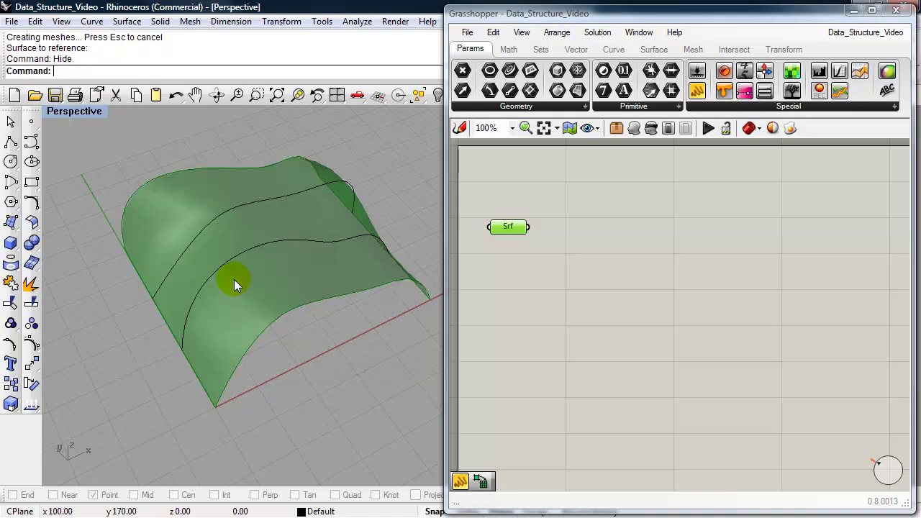
pyautogui.click(507, 261)
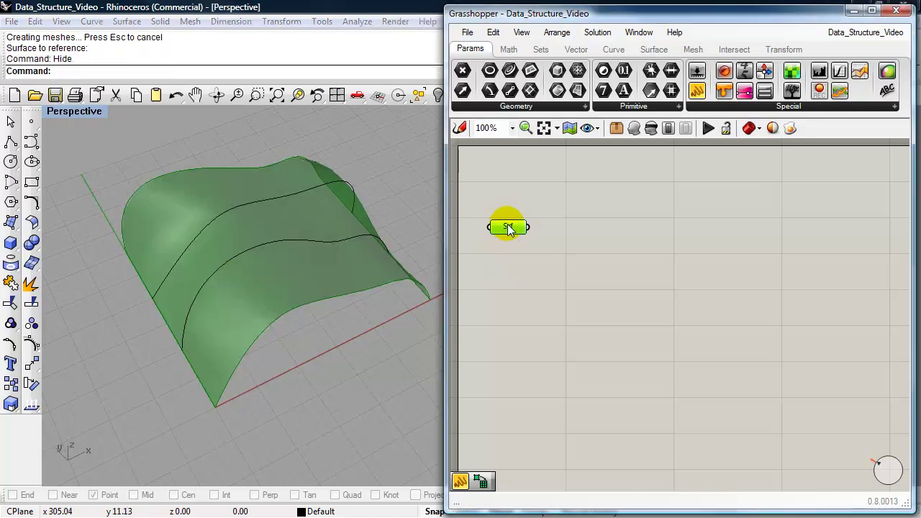
pyautogui.moveTo(508, 229); pyautogui.dragTo(489, 219)
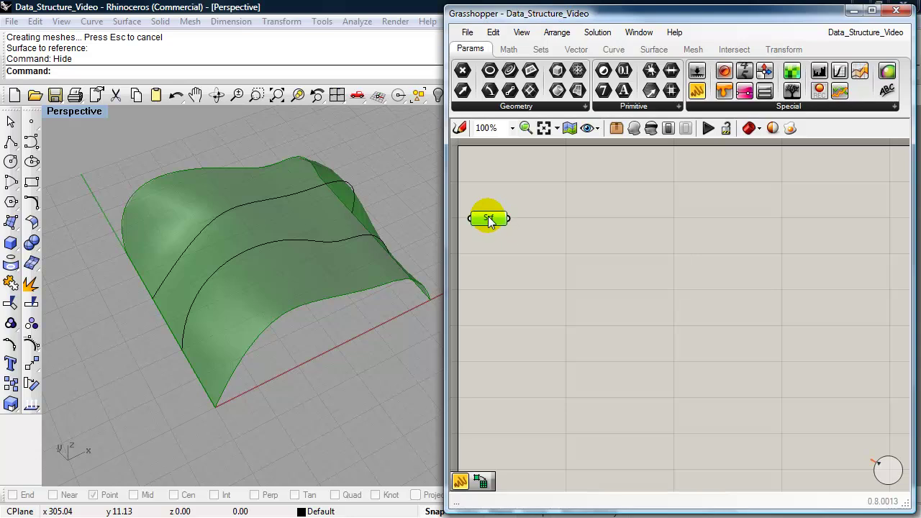
# Add a Divide Domain² component to the canvas just below and beyond the Surface parameter.
pyautogui.click(497, 238)
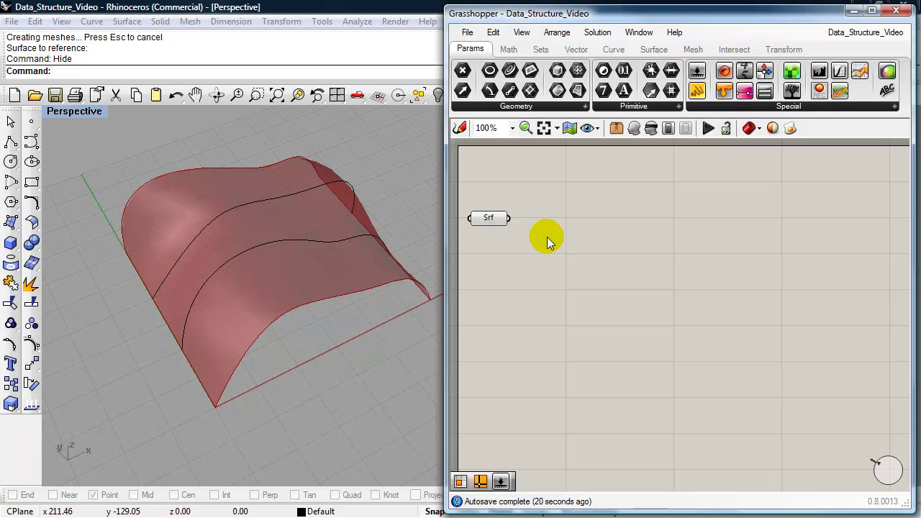
pyautogui.doubleClick(574, 259)
pyautogui.write('di')
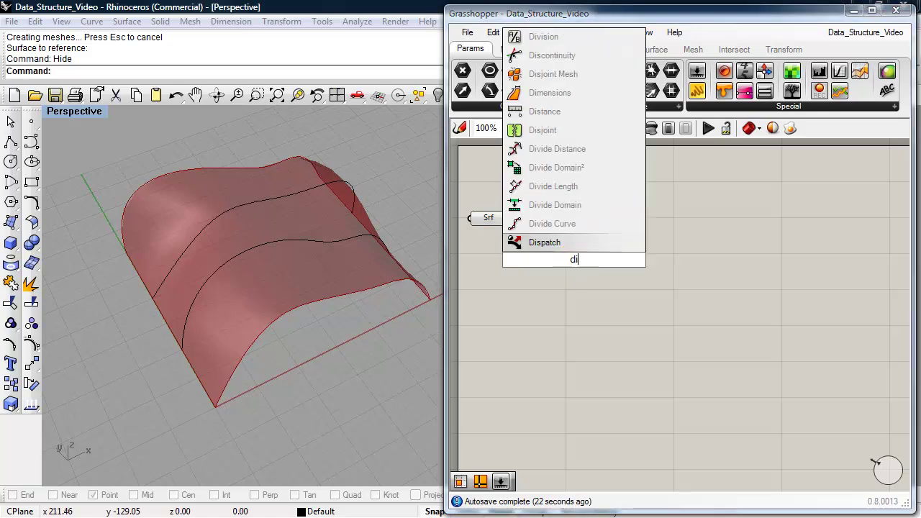
pyautogui.write('vide')
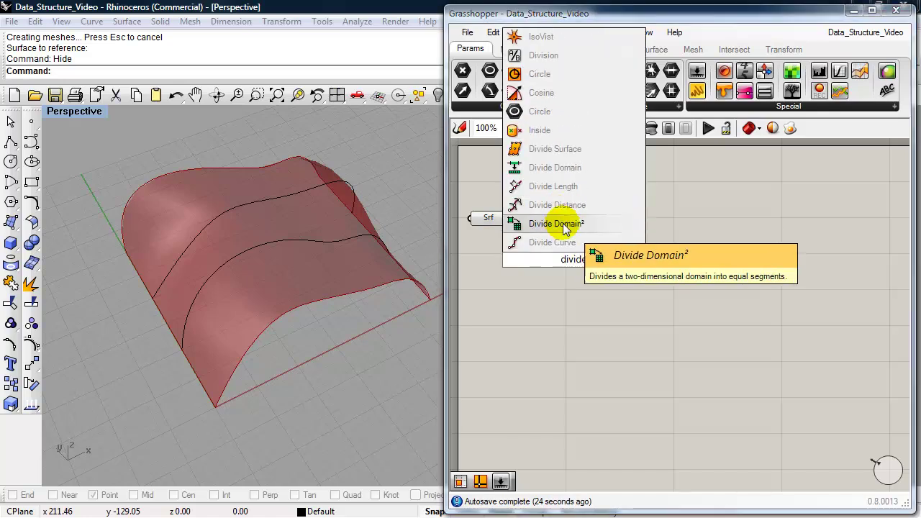
pyautogui.click(563, 225)
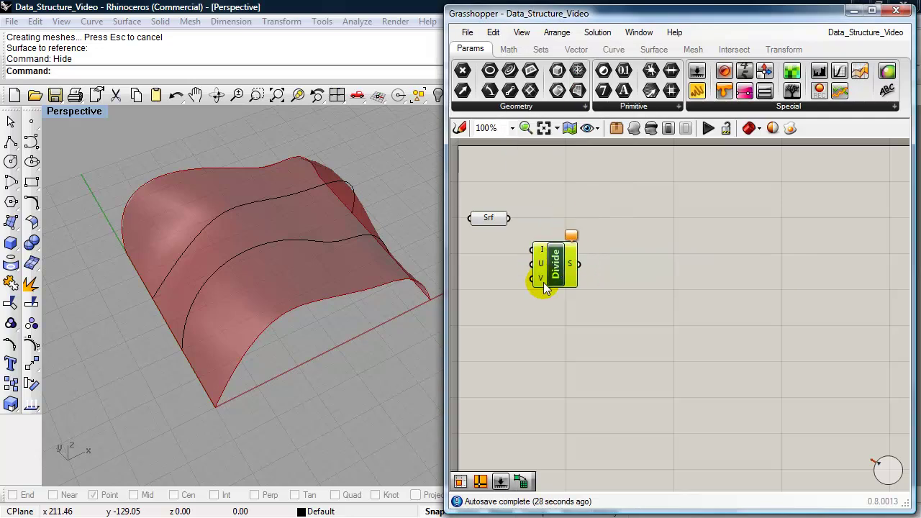
# Add an Isotrim component and place it slightly higher than the Divide Domain² component, on its output side.
pyautogui.doubleClick(636, 267)
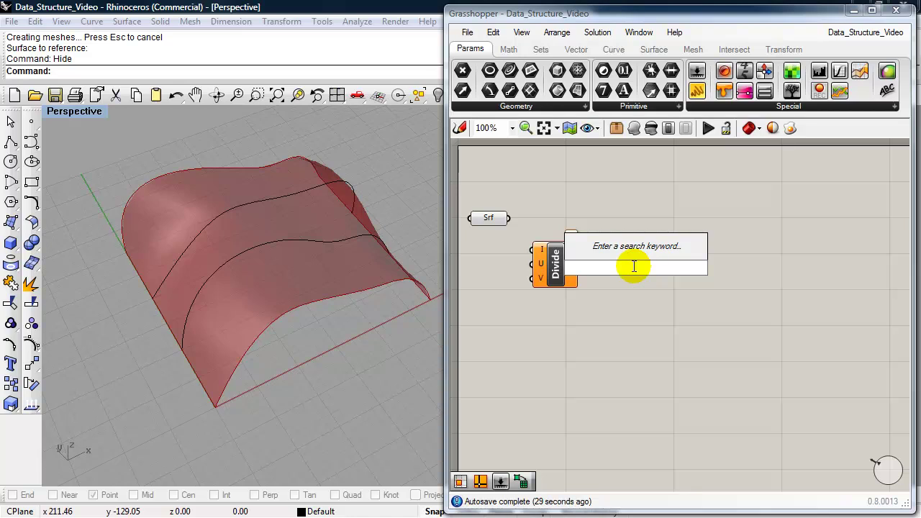
pyautogui.write('is')
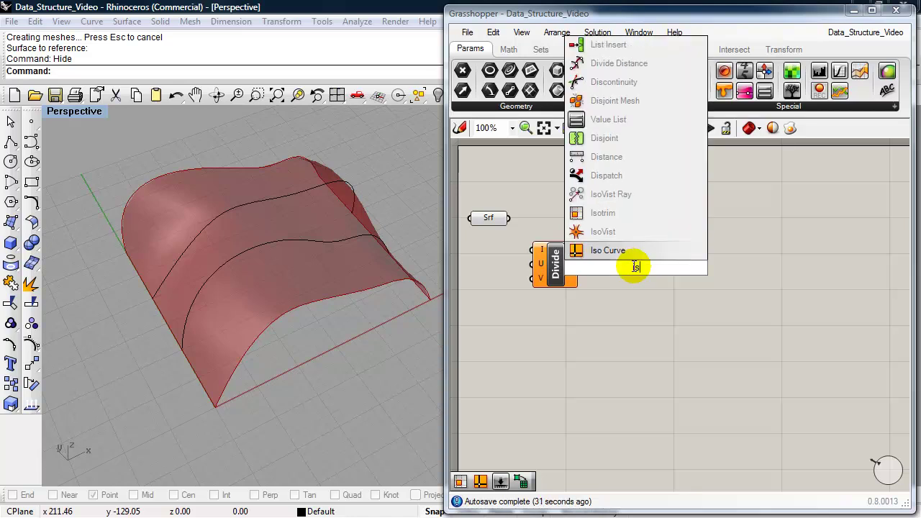
pyautogui.click(599, 215)
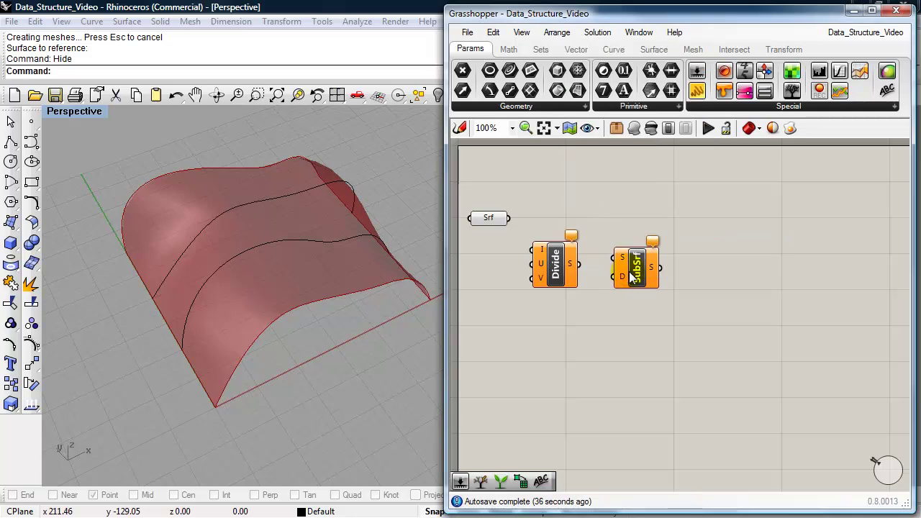
pyautogui.moveTo(631, 277); pyautogui.dragTo(625, 235)
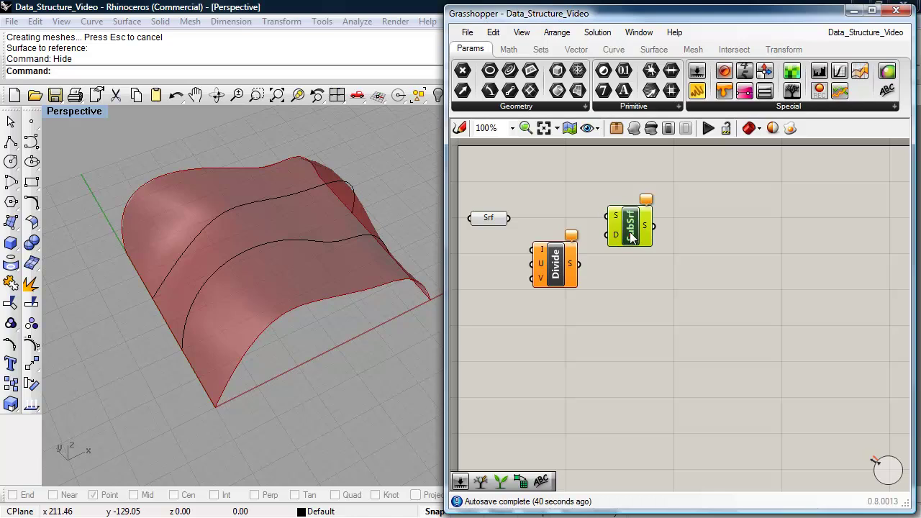
pyautogui.moveTo(630, 237); pyautogui.dragTo(630, 229)
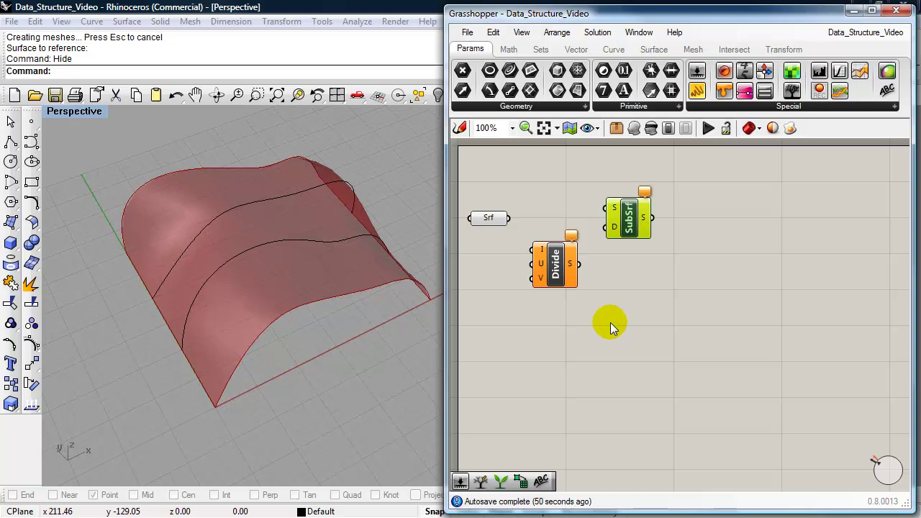
# Connect the Surface parameter to Divide Domain²'s I input and Isotrim's S input, and feed the divided segments into Isotrim's D input.
pyautogui.click(483, 218)
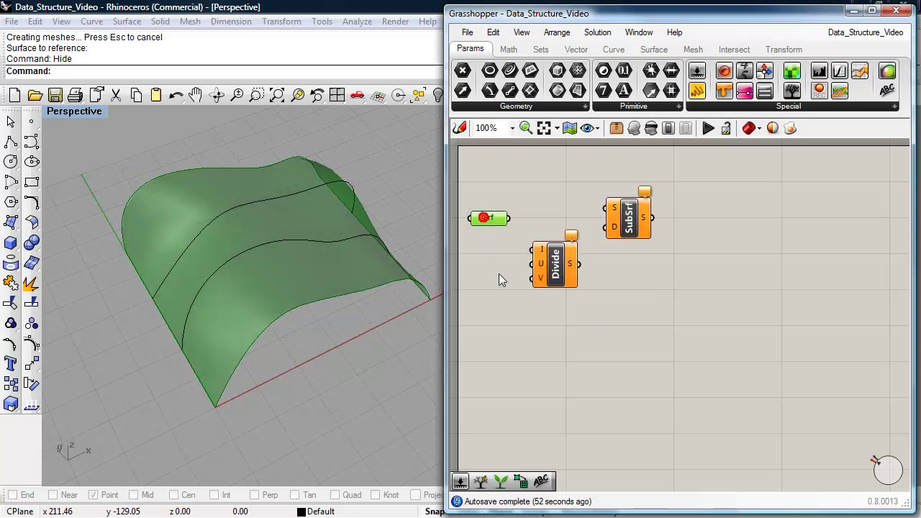
pyautogui.click(627, 337)
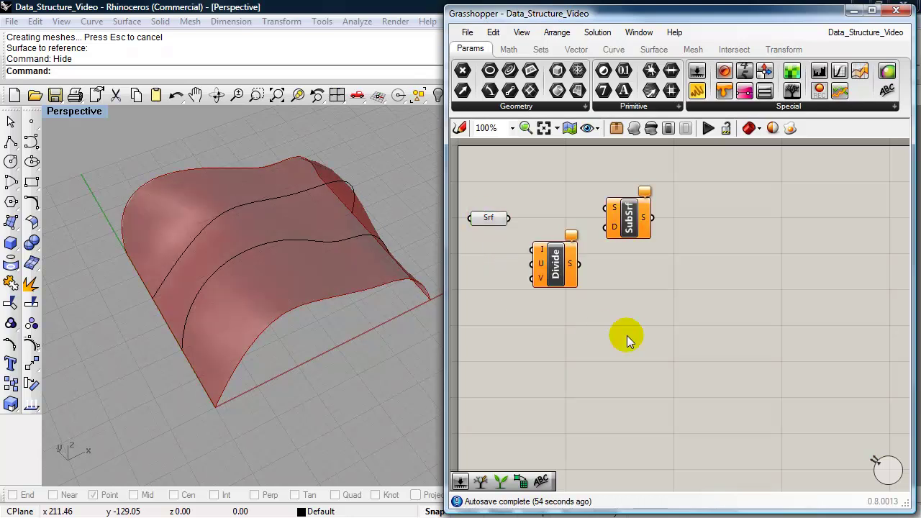
pyautogui.moveTo(509, 217); pyautogui.dragTo(532, 250)
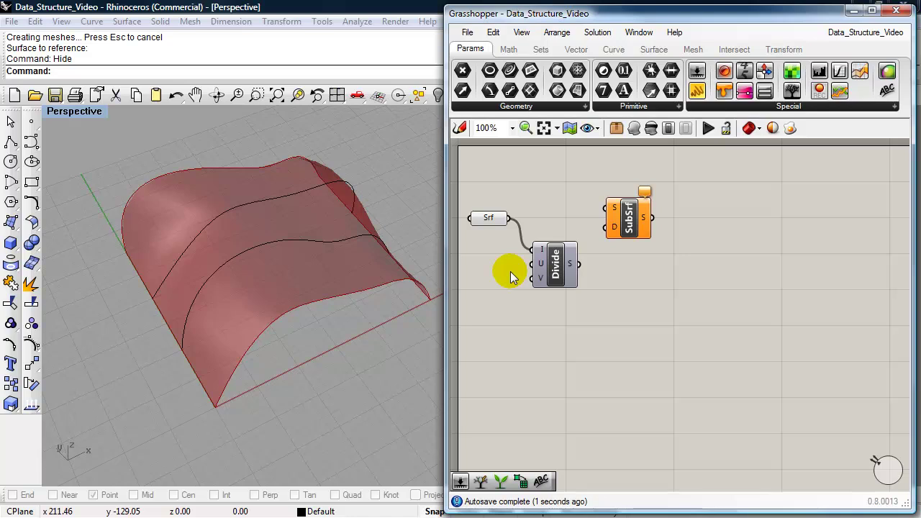
pyautogui.moveTo(508, 217); pyautogui.dragTo(636, 229)
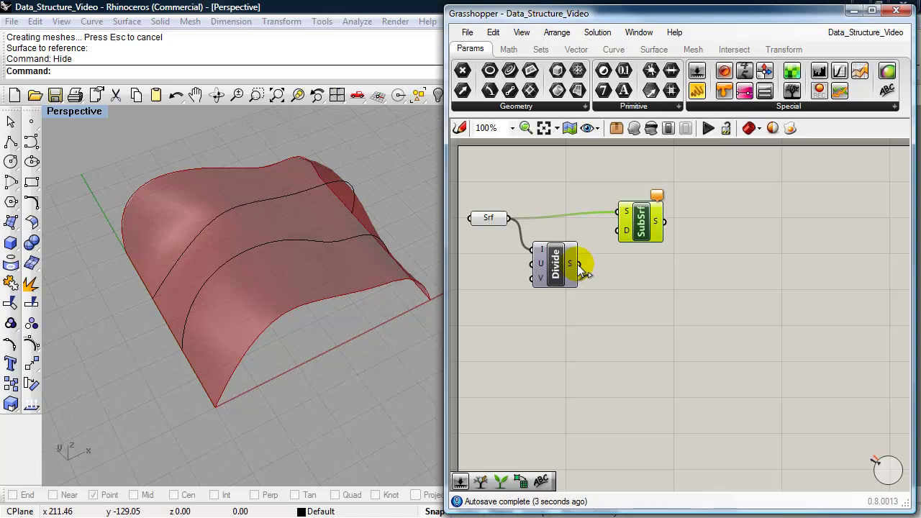
pyautogui.moveTo(581, 266); pyautogui.dragTo(617, 230)
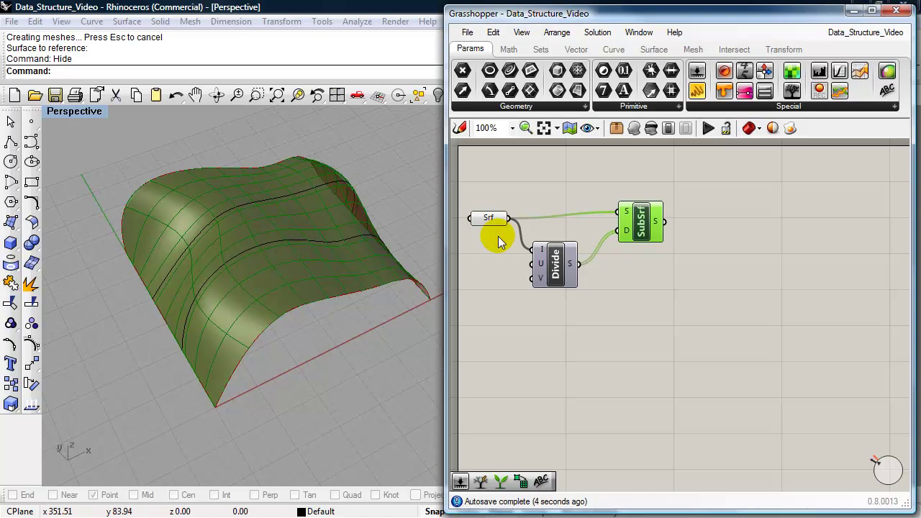
# Level the Surface parameter with the Isotrim surface input and turn off its preview so only the subdivided surfaces are drawn.
pyautogui.moveTo(490, 224); pyautogui.dragTo(489, 217)
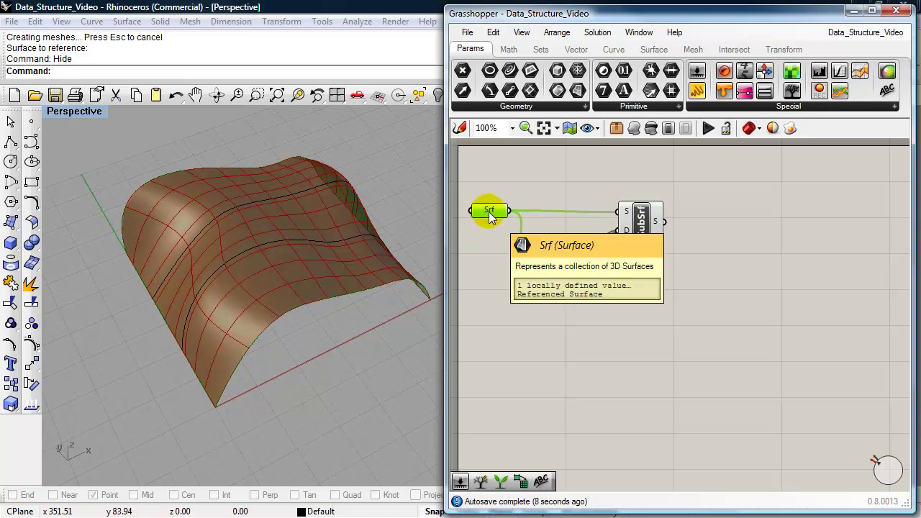
pyautogui.click(650, 129)
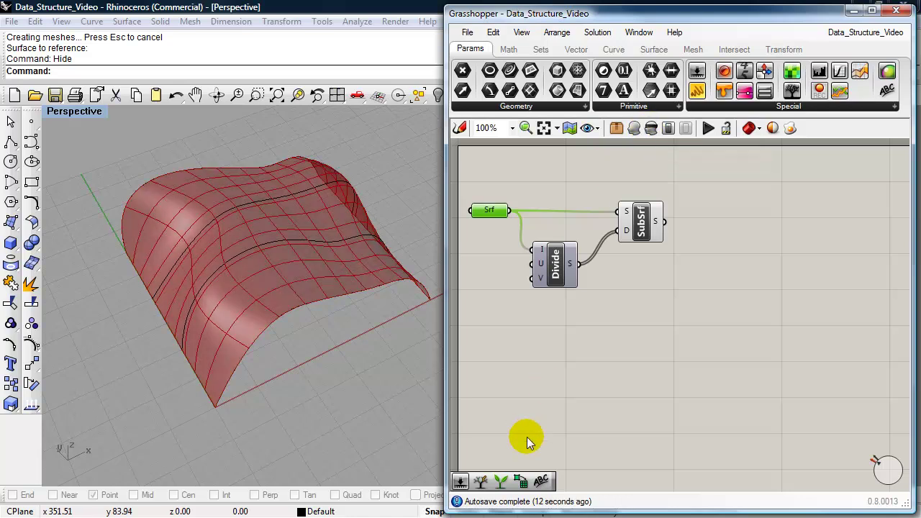
pyautogui.click(638, 229)
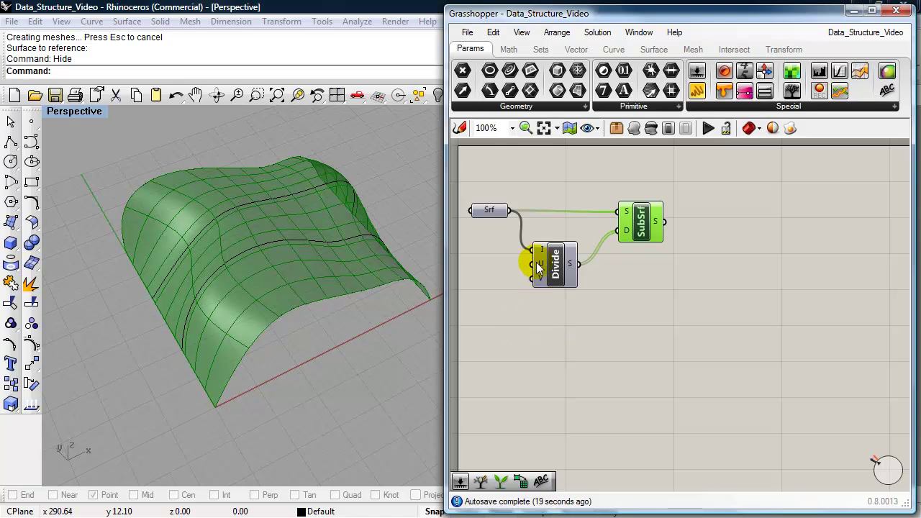
# Add a Number Slider to the empty canvas area below the Isotrim component.
pyautogui.moveTo(538, 279)
pyautogui.doubleClick(687, 333)
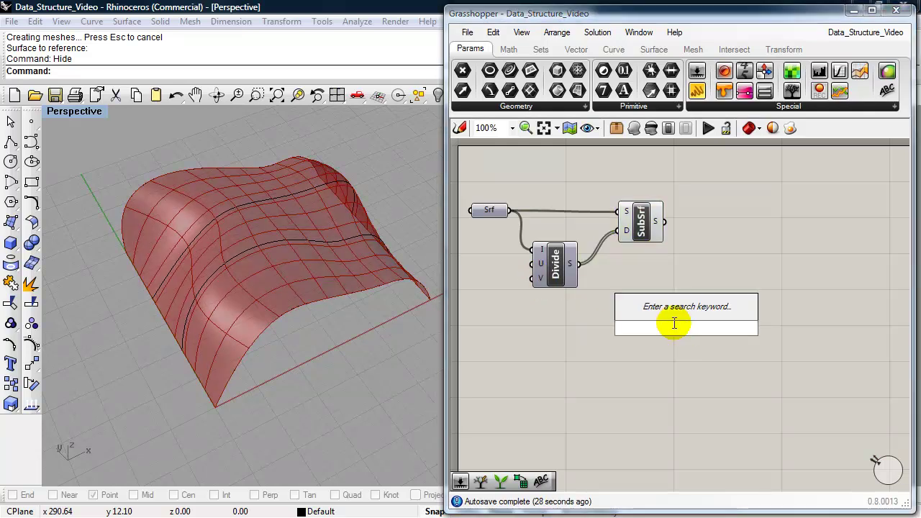
pyautogui.write('number')
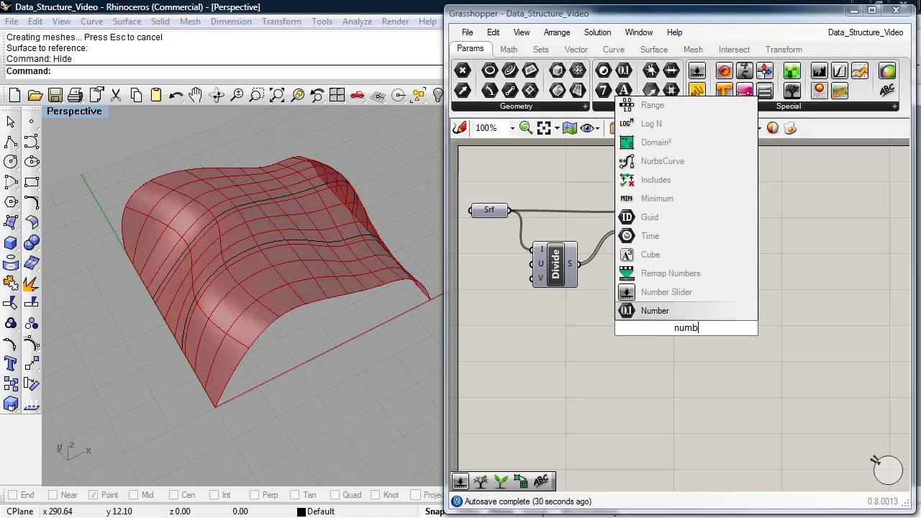
pyautogui.click(656, 293)
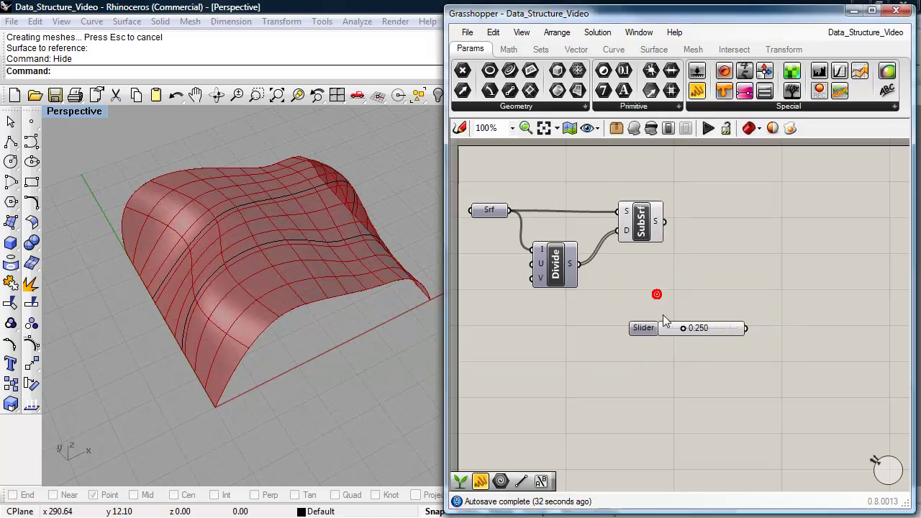
pyautogui.moveTo(649, 330); pyautogui.dragTo(634, 312)
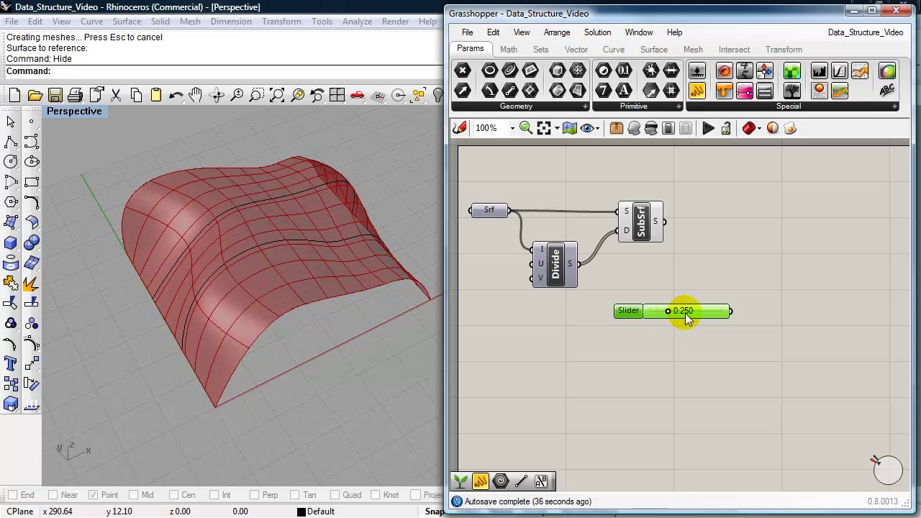
# Configure the slider for whole numbers with a range of 5 and set its value to 1.
pyautogui.doubleClick(629, 317)
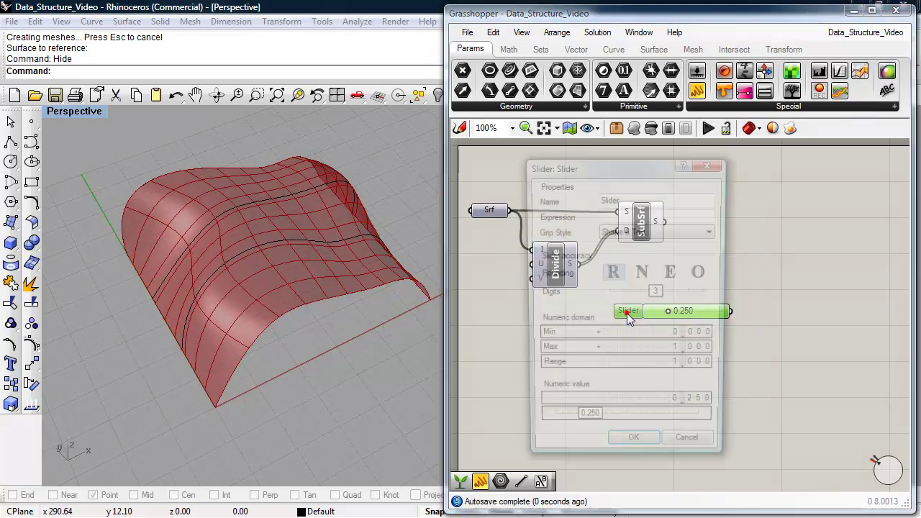
pyautogui.click(639, 277)
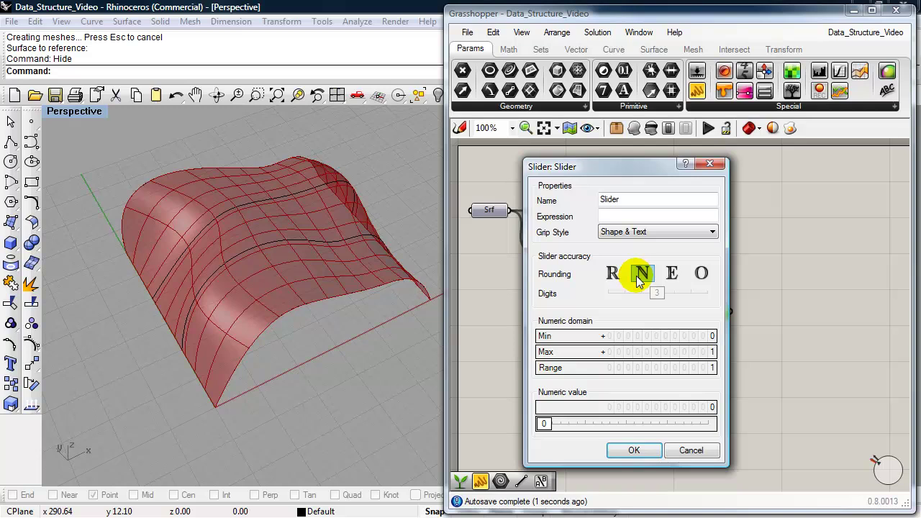
pyautogui.doubleClick(669, 367)
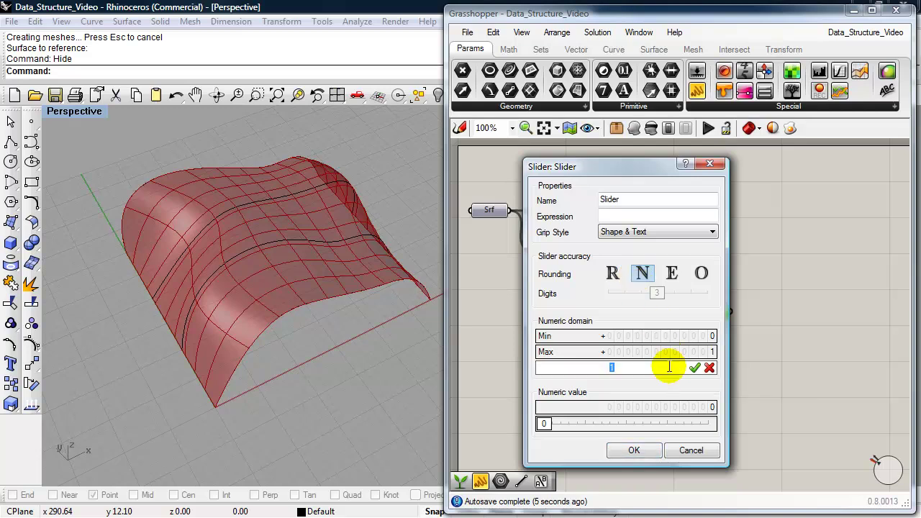
pyautogui.write('5')
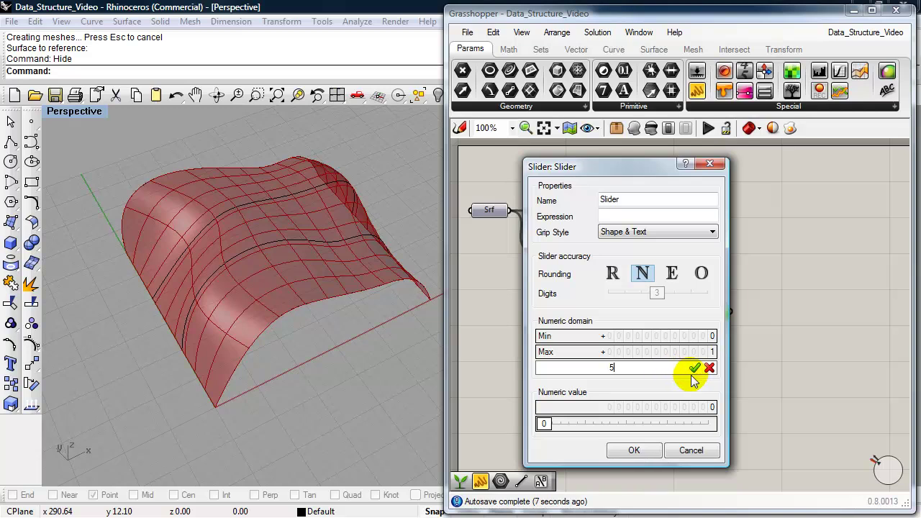
pyautogui.click(693, 369)
pyautogui.click(651, 449)
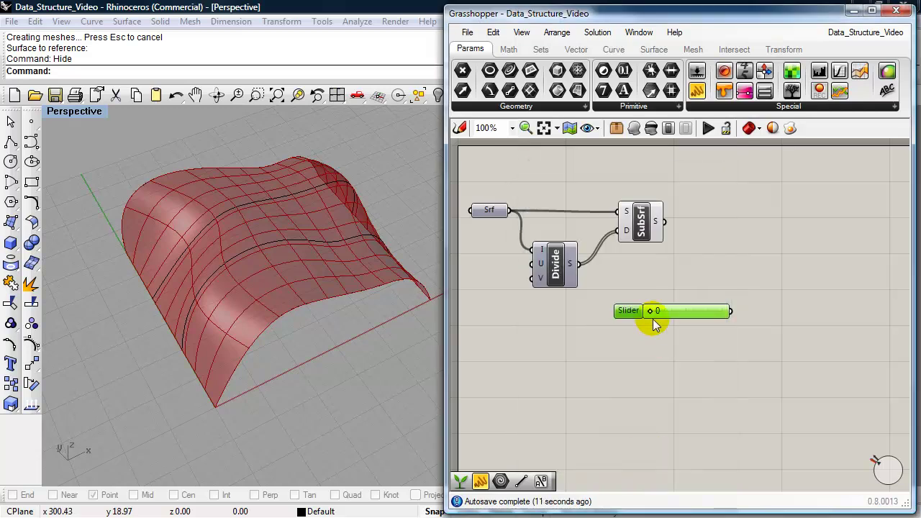
pyautogui.moveTo(651, 311); pyautogui.dragTo(663, 314)
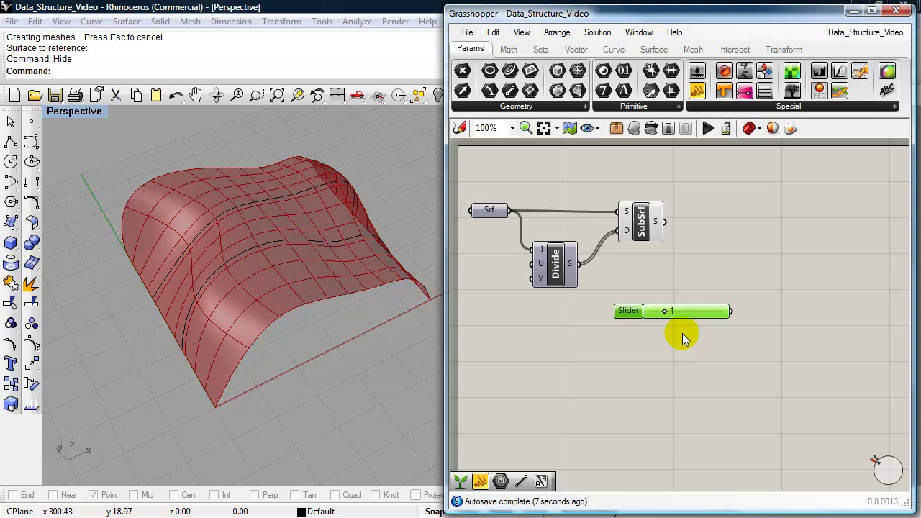
# Duplicate the slider and shift the Divide Domain² and Isotrim components away from the Surface parameter to make room for both sliders.
pyautogui.hotkey('ctrl', 'c')
pyautogui.hotkey('ctrl', 'v')
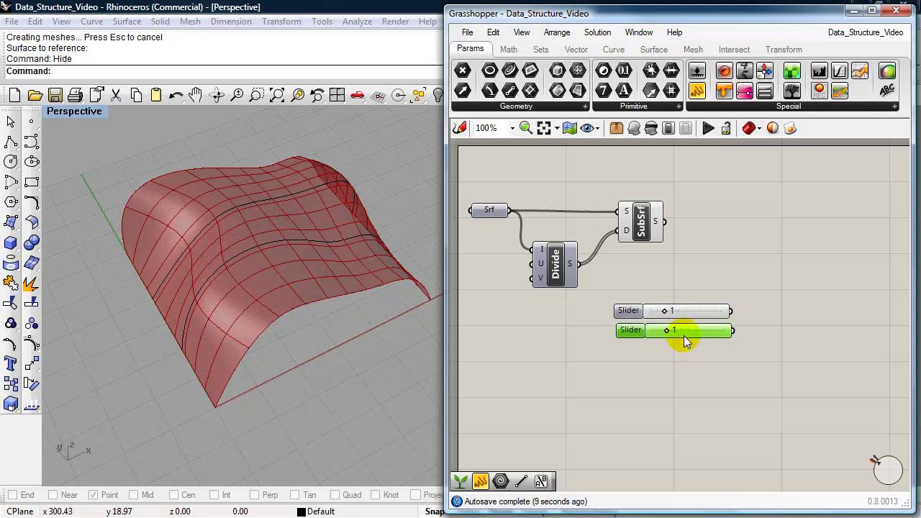
pyautogui.moveTo(672, 272); pyautogui.dragTo(501, 181)
pyautogui.moveTo(551, 260); pyautogui.dragTo(622, 248)
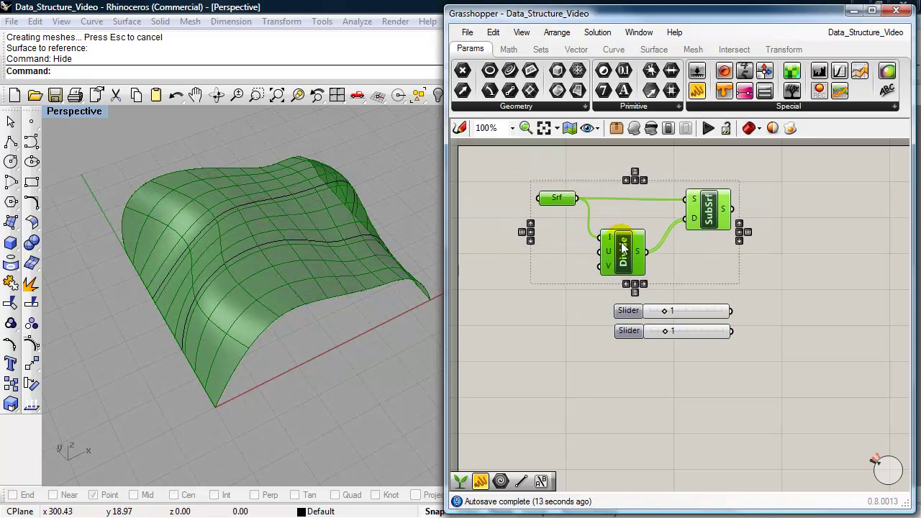
pyautogui.moveTo(555, 201); pyautogui.dragTo(491, 205)
# Connect the two sliders, placed under the Surface parameter, to Divide Domain²'s U and V inputs and set the U slider to 3.
pyautogui.click(487, 267)
pyautogui.moveTo(730, 298); pyautogui.dragTo(608, 345)
pyautogui.moveTo(691, 311); pyautogui.dragTo(624, 273)
pyautogui.click(563, 290)
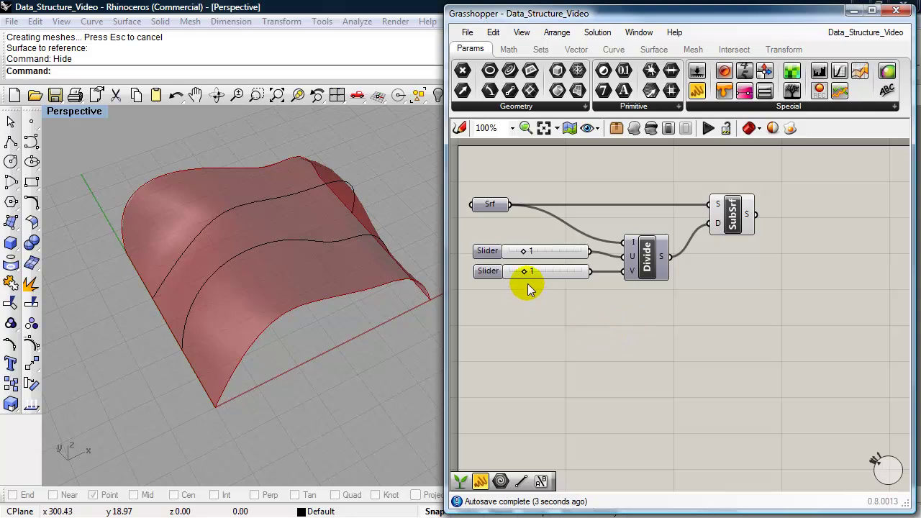
pyautogui.moveTo(526, 254); pyautogui.dragTo(547, 253)
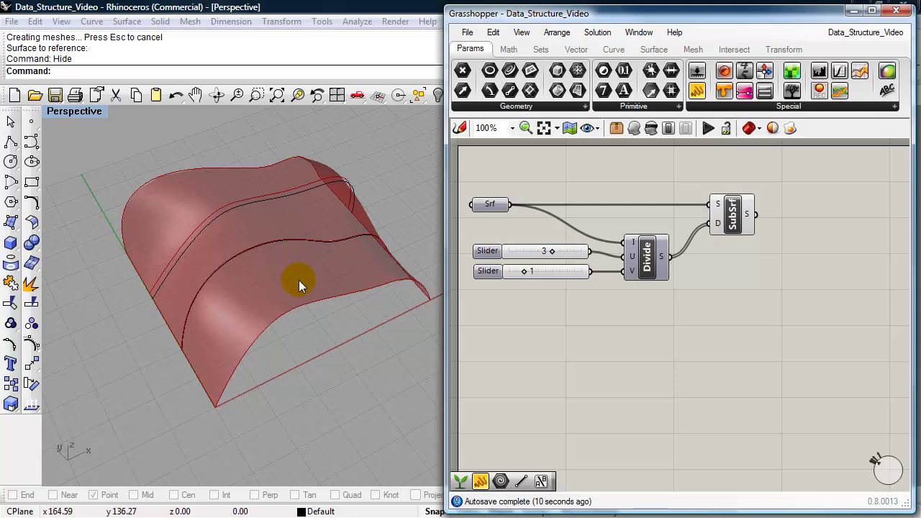
# Hide the four original profile curves in the Rhino viewport.
pyautogui.moveTo(372, 416); pyautogui.dragTo(263, 140)
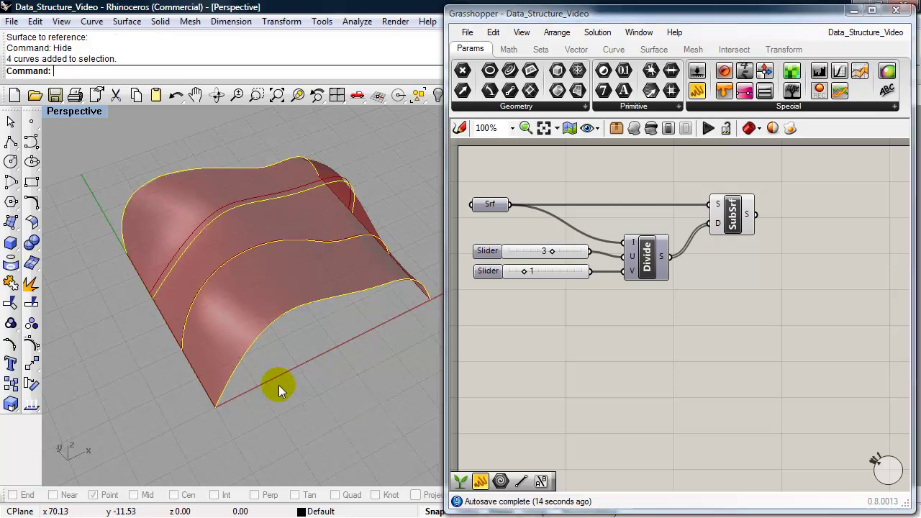
pyautogui.write('Hide')
pyautogui.press('Return')
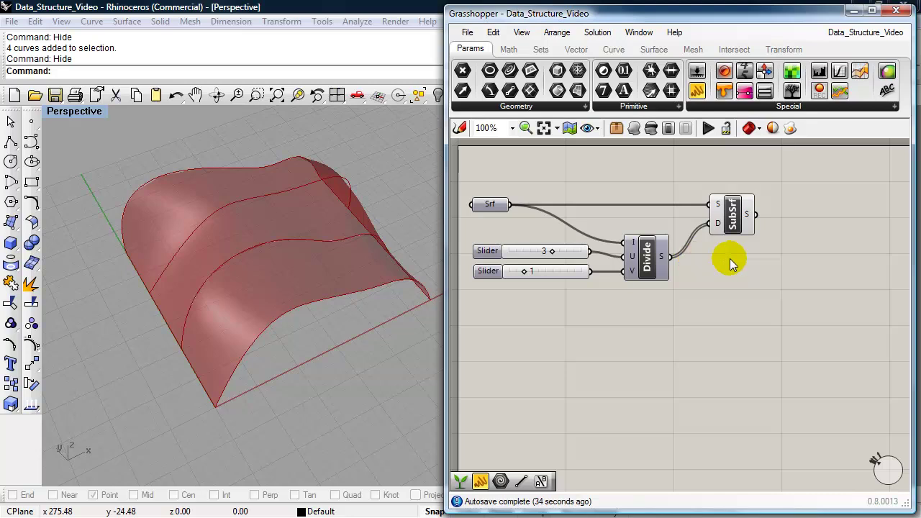
# Add a Brep Components component beside Isotrim and feed the Isotrim surface output into its B input.
pyautogui.click(738, 222)
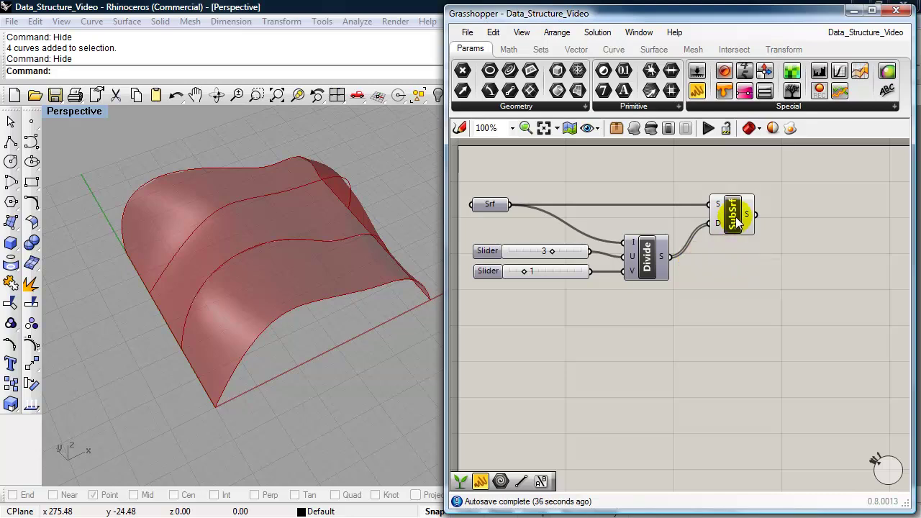
pyautogui.doubleClick(743, 310)
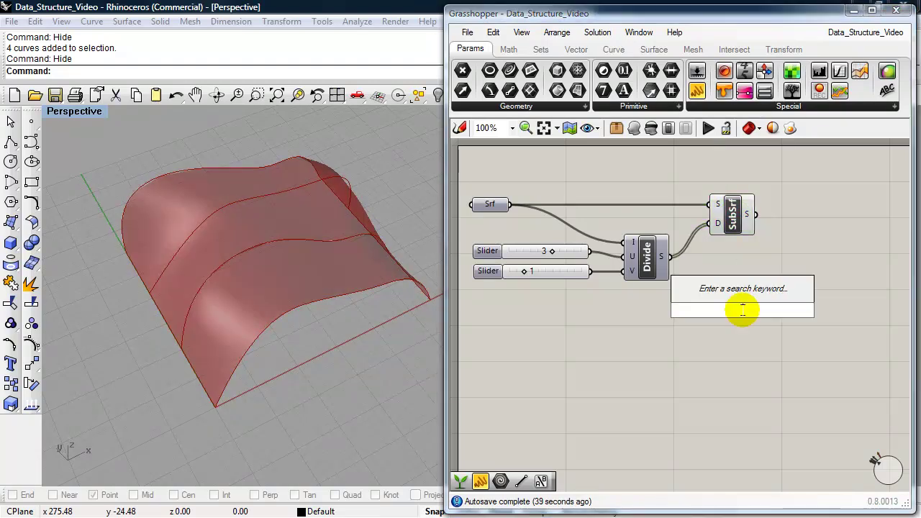
pyautogui.write('explode')
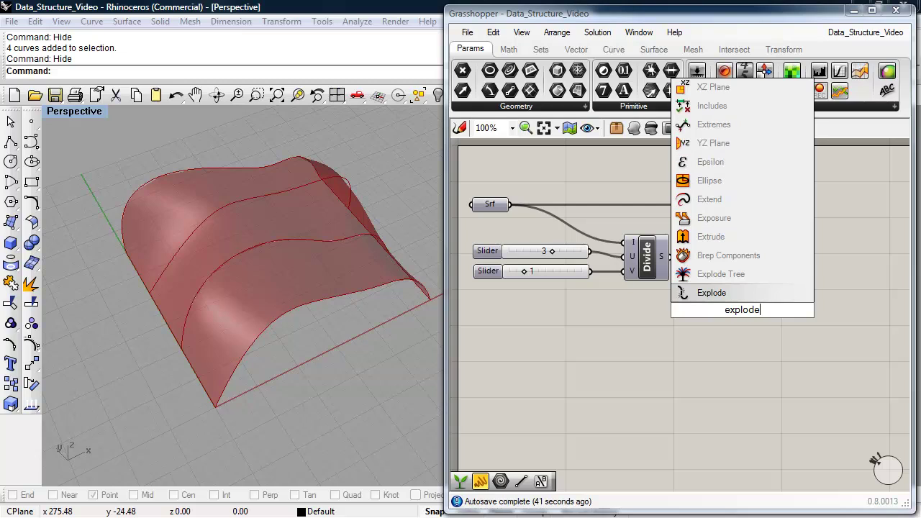
pyautogui.click(736, 255)
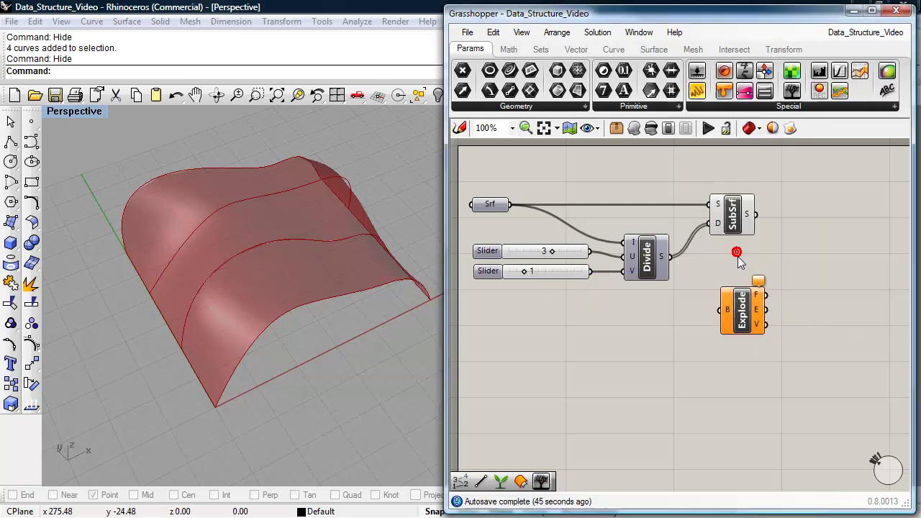
pyautogui.moveTo(740, 324)
pyautogui.mouseDown()
pyautogui.moveTo(792, 272)
pyautogui.moveTo(818, 209)
pyautogui.mouseUp()
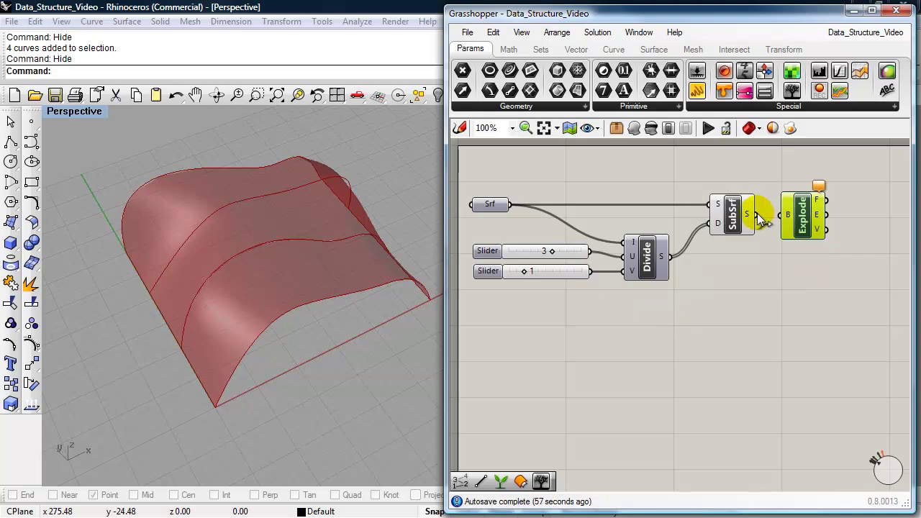
pyautogui.moveTo(758, 220); pyautogui.dragTo(804, 226)
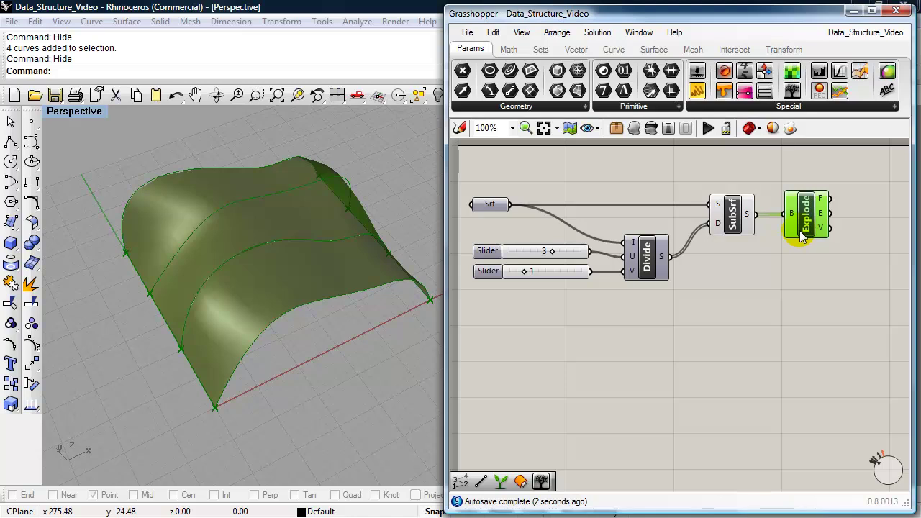
pyautogui.click(798, 268)
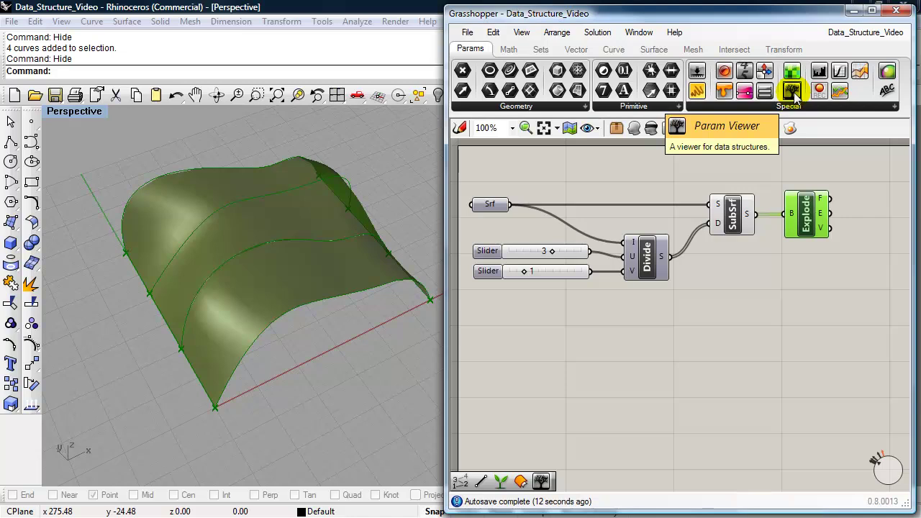
# Place a Param Viewer below the Explode component and connect the vertices output V to it.
pyautogui.moveTo(794, 92); pyautogui.dragTo(849, 293)
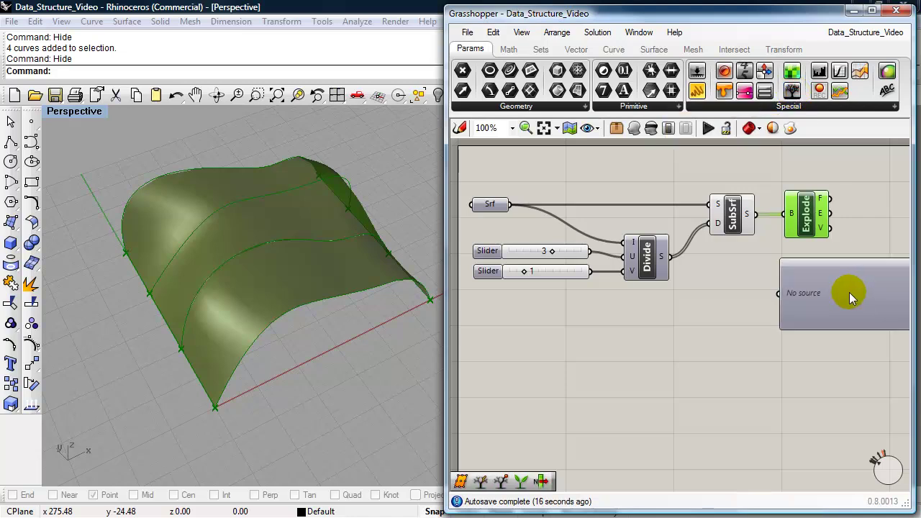
pyautogui.moveTo(754, 372); pyautogui.dragTo(651, 360, button='right')
pyautogui.moveTo(726, 263); pyautogui.dragTo(799, 257)
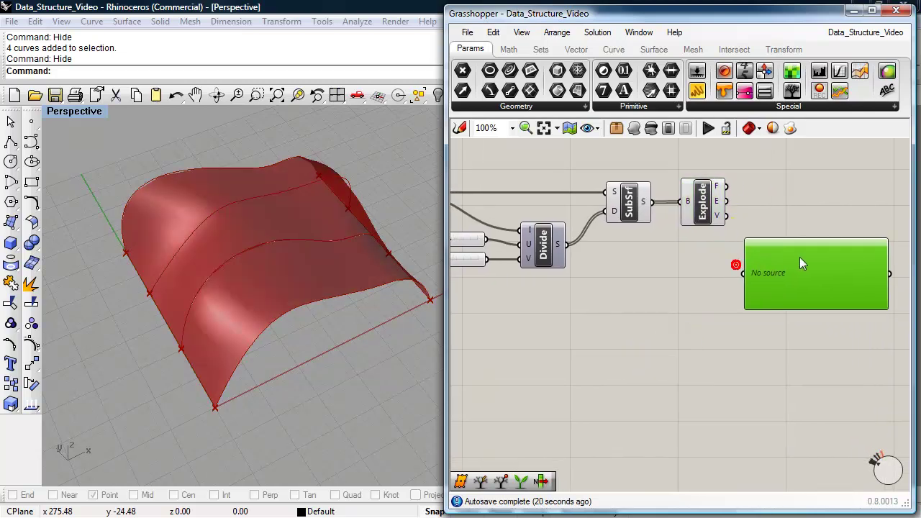
pyautogui.click(774, 242)
pyautogui.moveTo(726, 215); pyautogui.dragTo(744, 275)
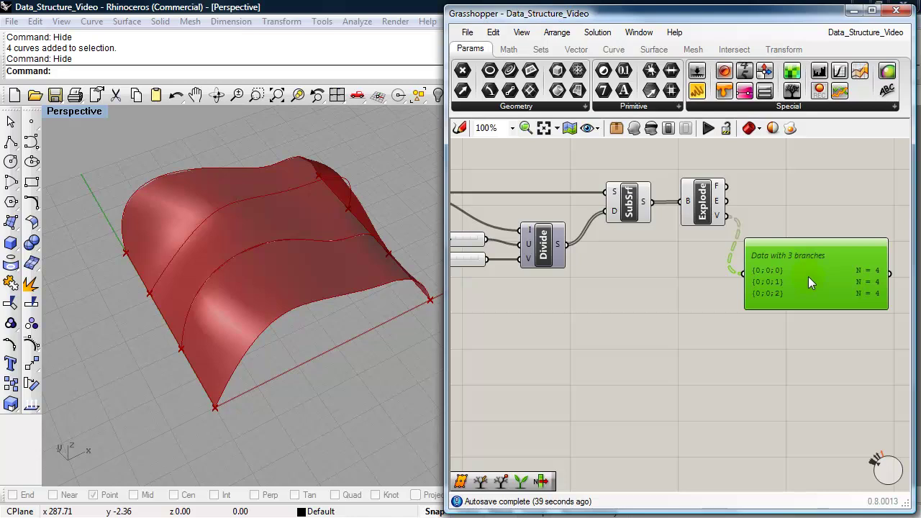
pyautogui.click(816, 358)
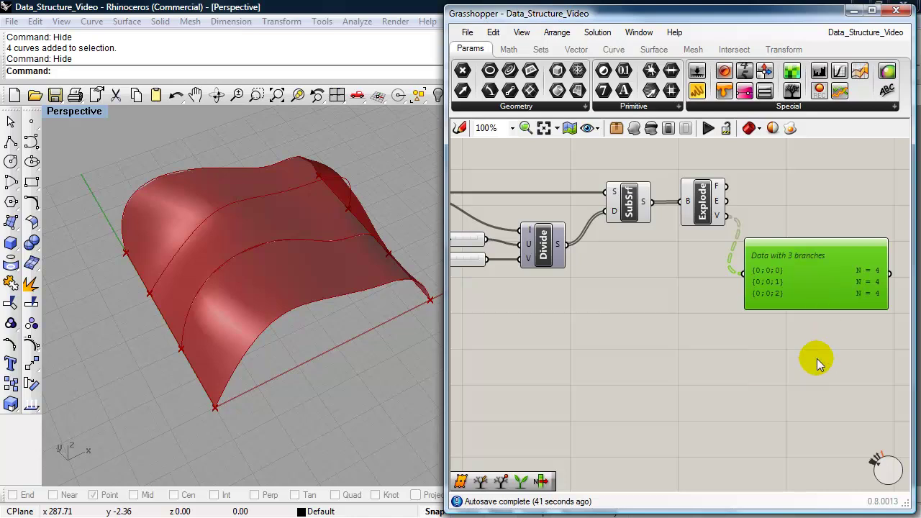
# Examine the vertex data structure as a tree diagram in the Param Viewer and return it to the branch list.
pyautogui.doubleClick(803, 287)
pyautogui.click(763, 357)
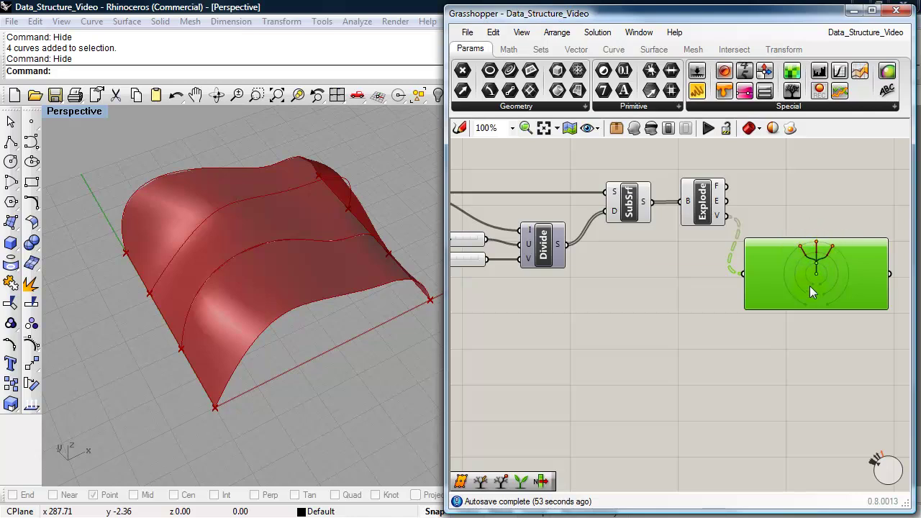
pyautogui.doubleClick(762, 290)
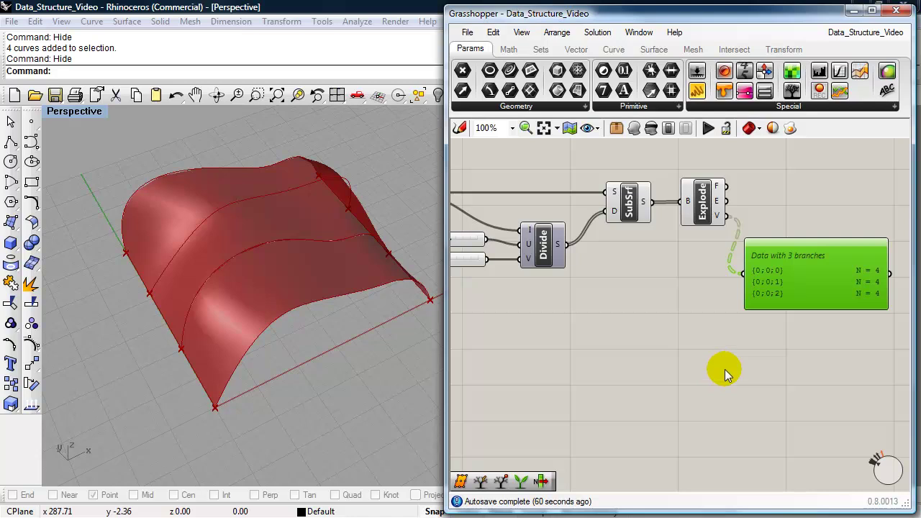
# Add a Tree Branch component past the Param Viewer and connect the Explode component's vertices output V to its T input.
pyautogui.moveTo(767, 341); pyautogui.dragTo(585, 327, button='right')
pyautogui.click(782, 250)
pyautogui.doubleClick(782, 250)
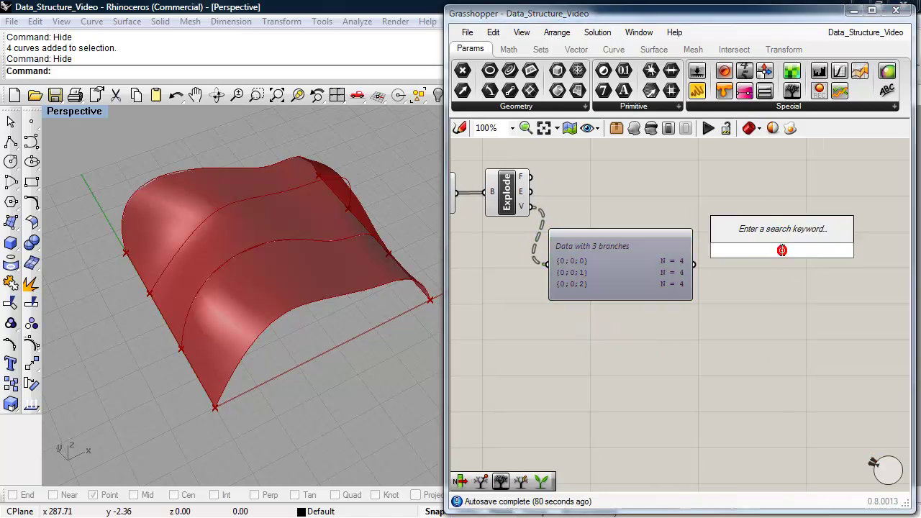
pyautogui.write('tree')
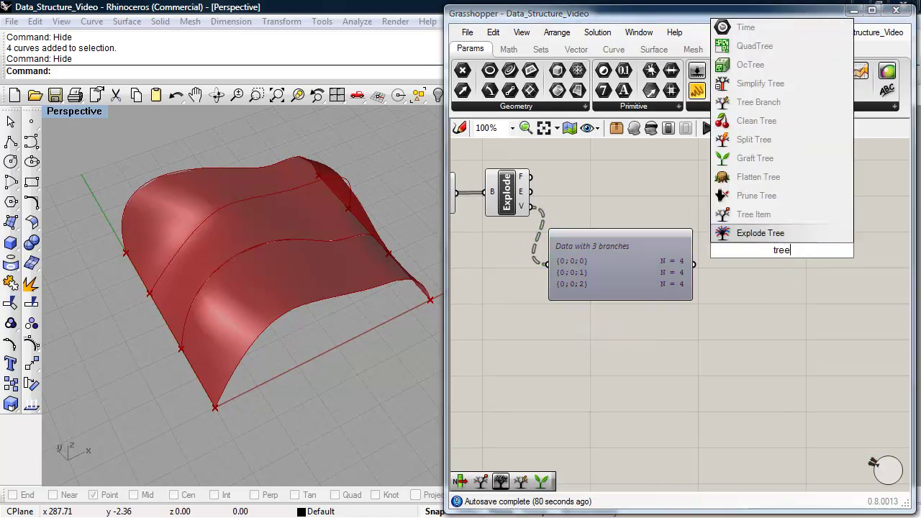
pyautogui.click(757, 102)
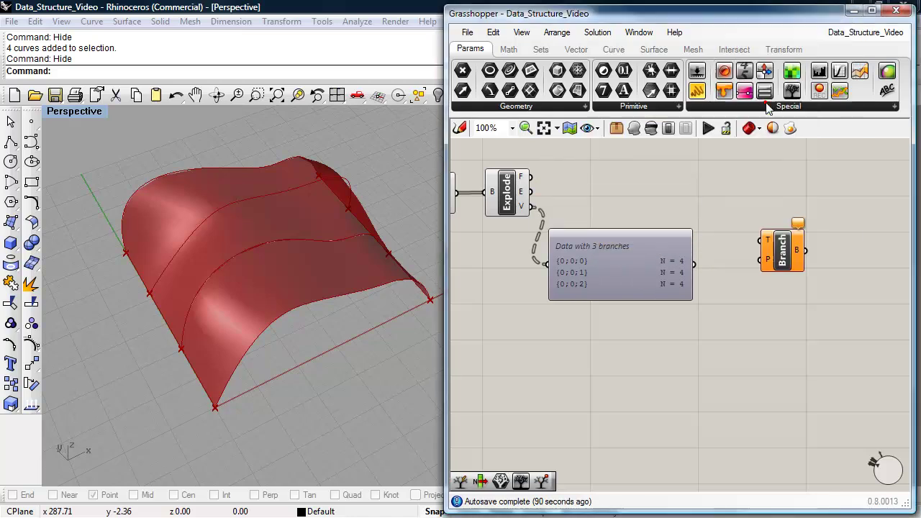
pyautogui.moveTo(780, 257); pyautogui.dragTo(771, 207)
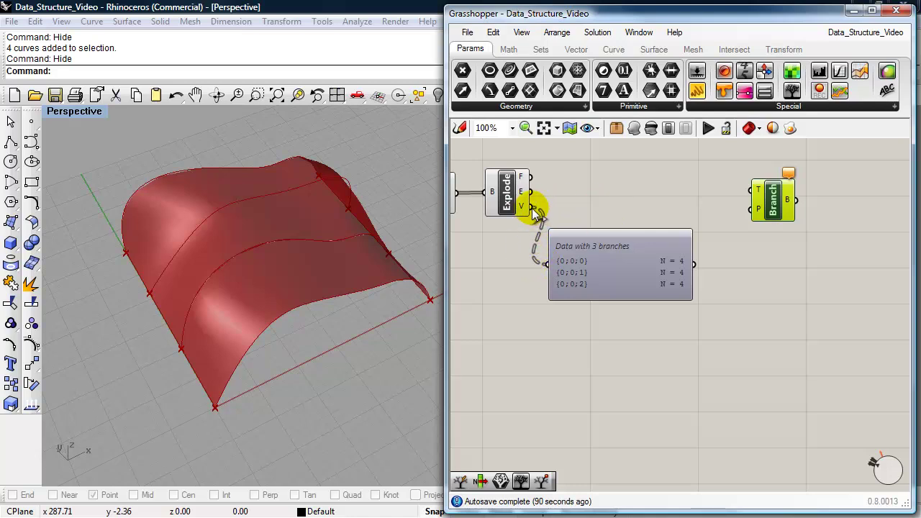
pyautogui.moveTo(532, 208)
pyautogui.mouseDown()
pyautogui.moveTo(710, 187)
pyautogui.moveTo(750, 192)
pyautogui.moveTo(814, 229)
pyautogui.mouseUp()
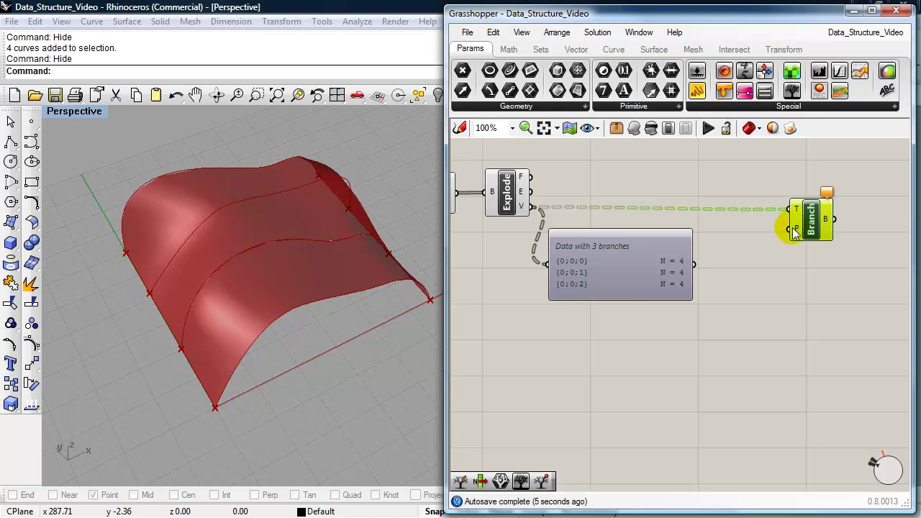
# Add a List Item component below Tree Branch and connect its E output to Tree Branch's P input.
pyautogui.moveTo(792, 228)
pyautogui.doubleClick(722, 343)
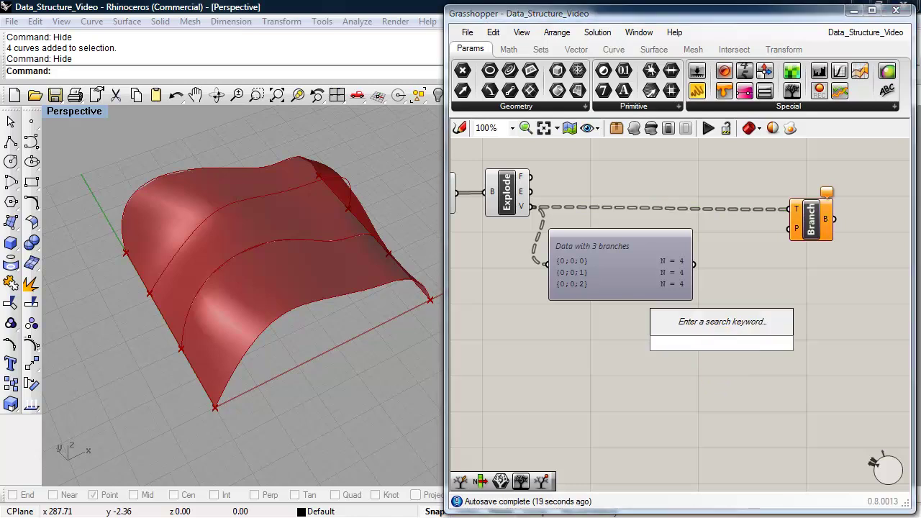
pyautogui.write('list')
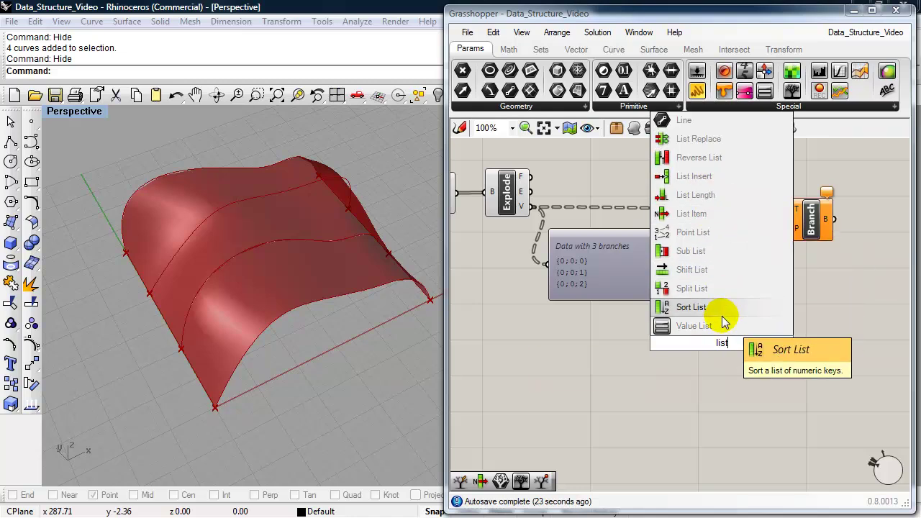
pyautogui.click(699, 214)
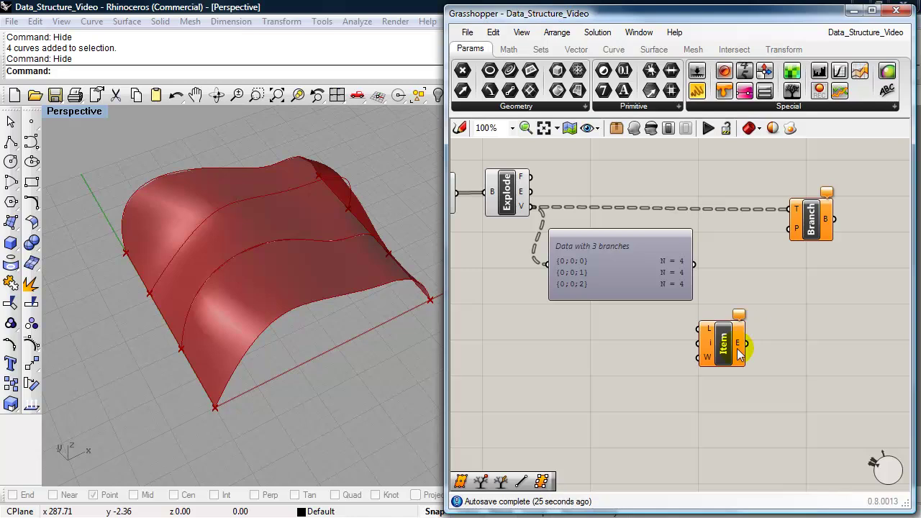
pyautogui.moveTo(739, 352); pyautogui.dragTo(791, 229)
pyautogui.moveTo(759, 290); pyautogui.dragTo(761, 325)
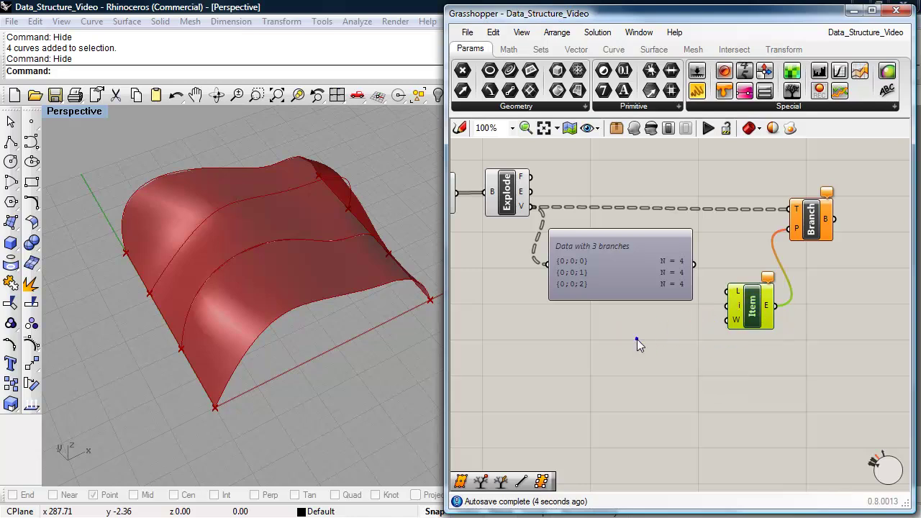
# Duplicate the V slider for List Item's index input i and connect the Param Viewer output to List Item's L input.
pyautogui.moveTo(637, 339); pyautogui.dragTo(839, 339, button='right')
pyautogui.moveTo(659, 328); pyautogui.dragTo(754, 345, button='right')
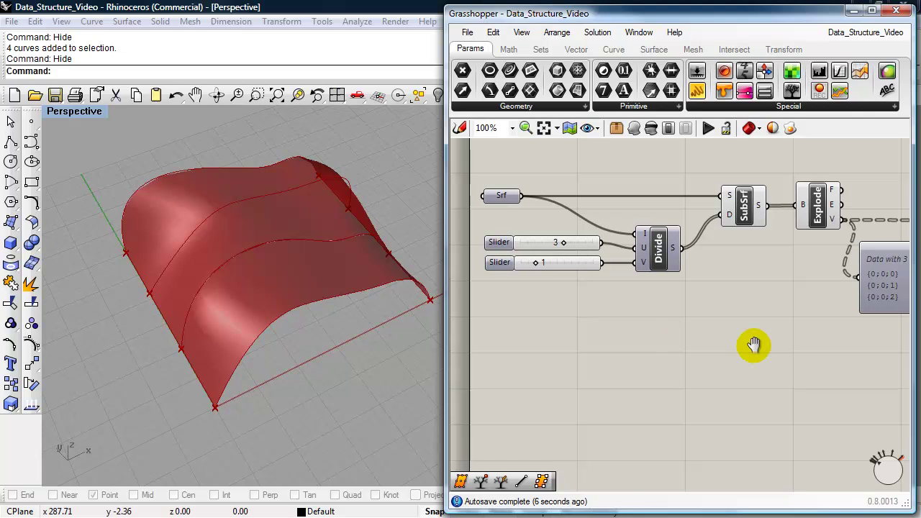
pyautogui.click(566, 264)
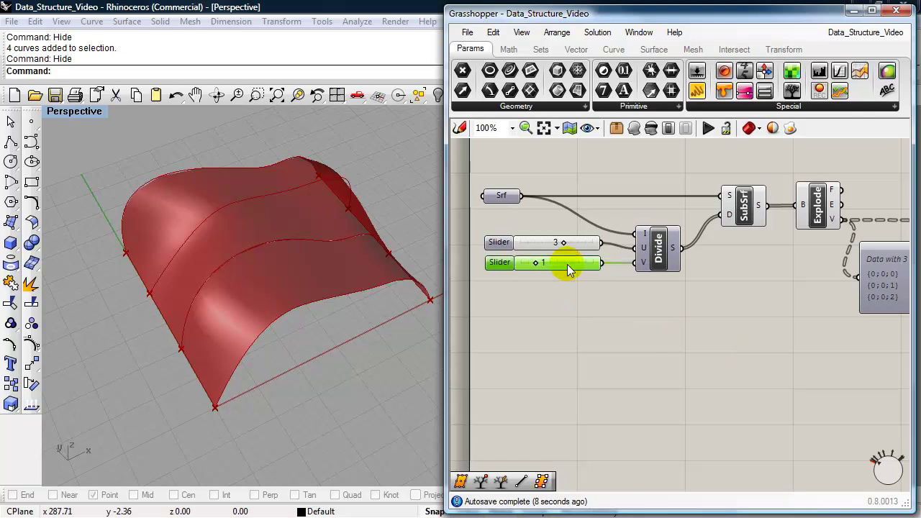
pyautogui.keyDown('alt'); pyautogui.moveTo(566, 264); pyautogui.dragTo(830, 358); pyautogui.keyUp('alt')
pyautogui.moveTo(791, 393); pyautogui.dragTo(509, 361, button='right')
pyautogui.moveTo(533, 330); pyautogui.dragTo(754, 288)
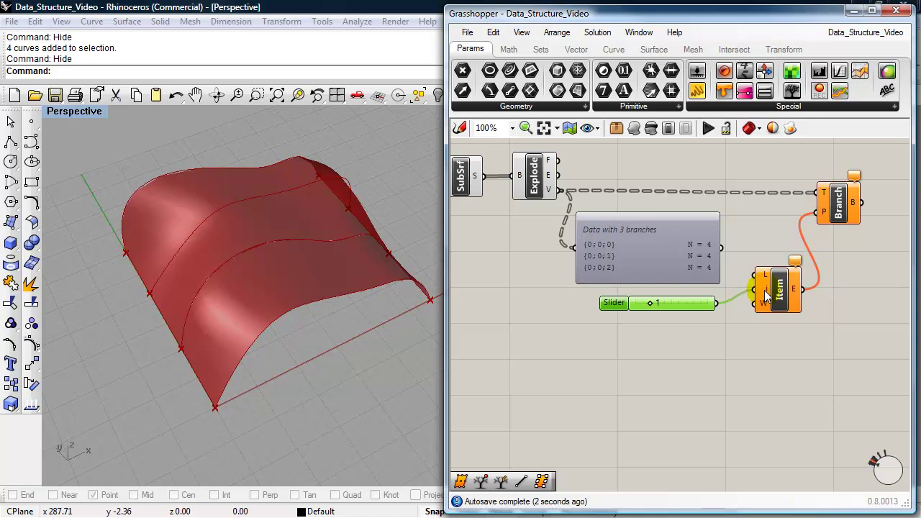
pyautogui.moveTo(764, 289)
pyautogui.moveTo(720, 247); pyautogui.dragTo(755, 274)
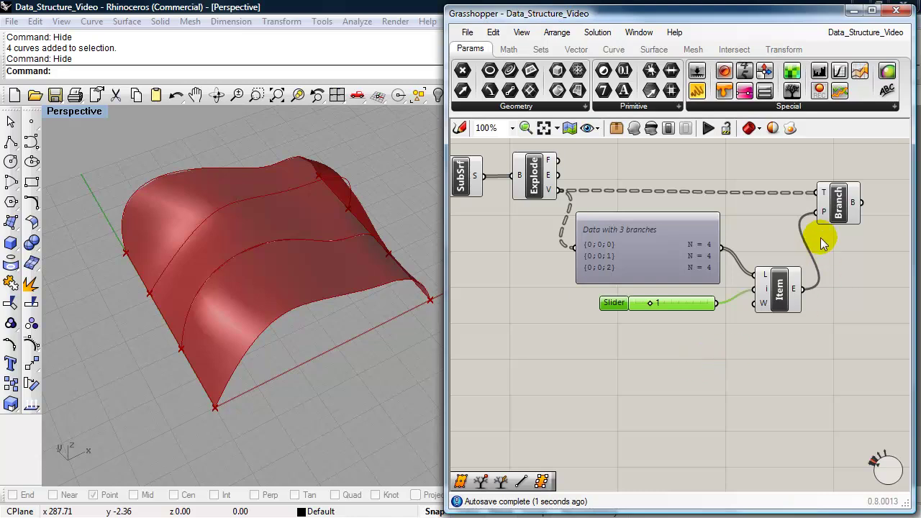
# Select Tree Branch to preview its points, step the List Item index slider through 0, 1 and 2, and leave it at 0.
pyautogui.click(837, 216)
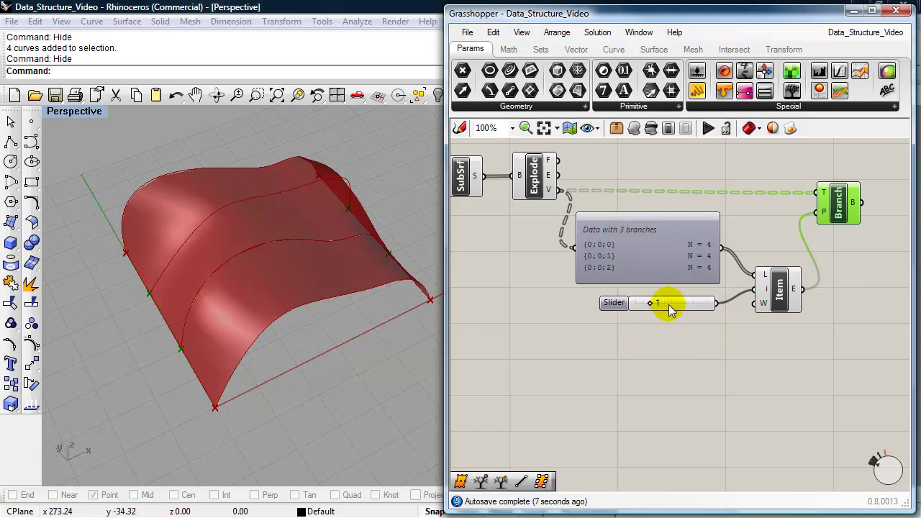
pyautogui.moveTo(665, 303)
pyautogui.moveTo(650, 303); pyautogui.dragTo(678, 362)
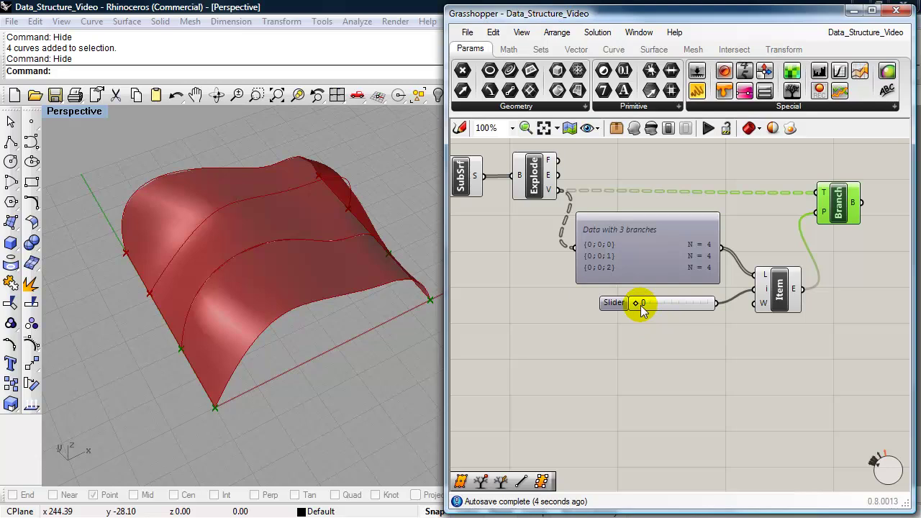
pyautogui.moveTo(637, 303); pyautogui.dragTo(650, 305)
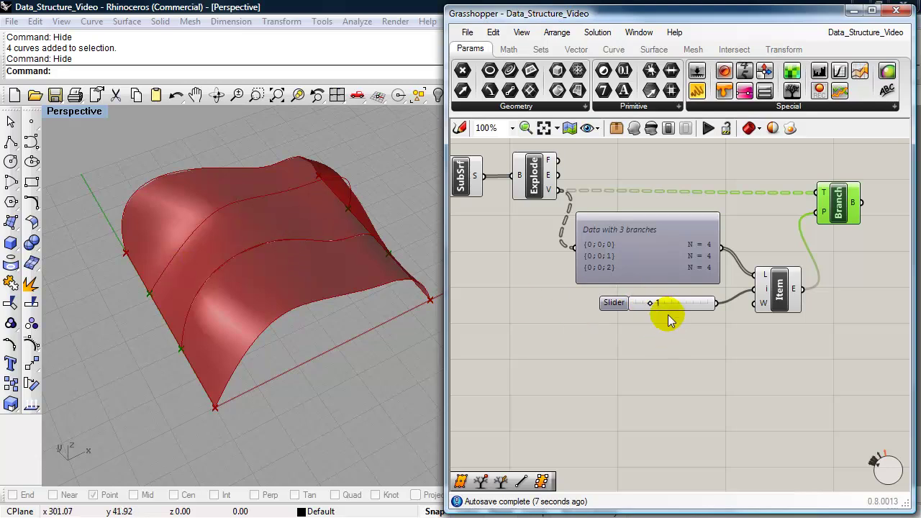
pyautogui.moveTo(652, 304); pyautogui.dragTo(661, 305)
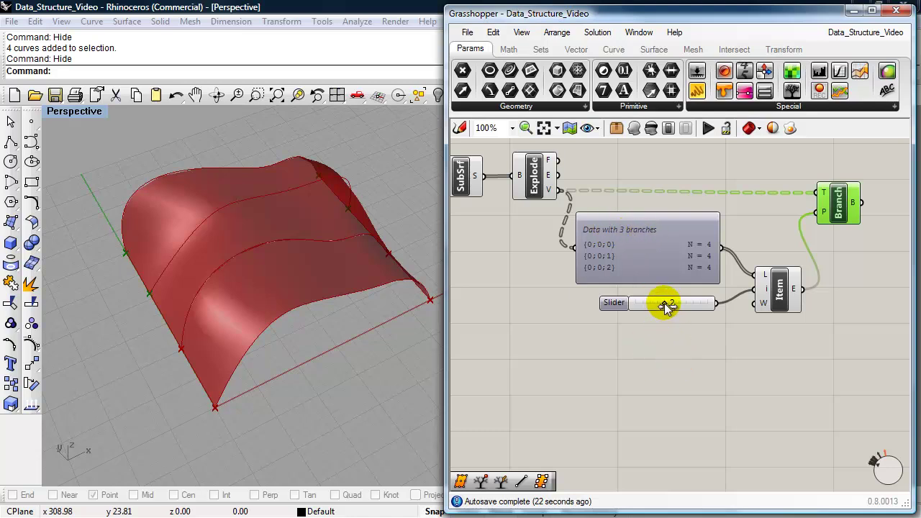
pyautogui.moveTo(656, 306); pyautogui.dragTo(642, 305)
# Duplicate the List Item and its slider beyond Tree Branch, connect the B output to the copy's L input, and select the copy.
pyautogui.moveTo(787, 346); pyautogui.dragTo(641, 341, button='right')
pyautogui.moveTo(708, 197)
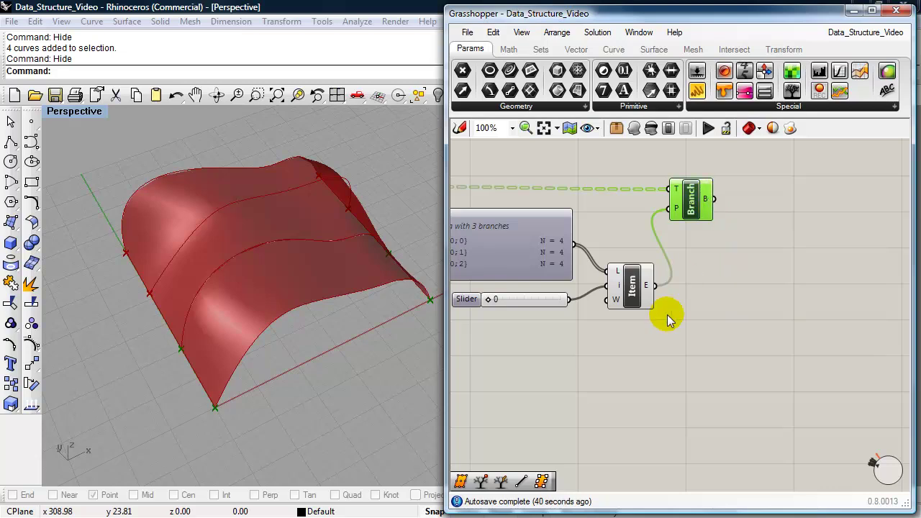
pyautogui.moveTo(631, 362); pyautogui.dragTo(529, 302)
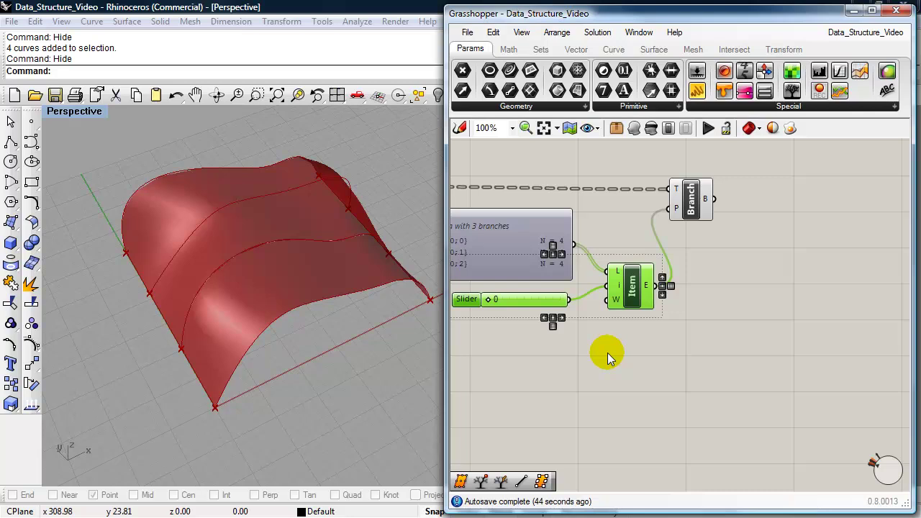
pyautogui.keyDown('alt'); pyautogui.moveTo(649, 298); pyautogui.dragTo(873, 239); pyautogui.keyUp('alt')
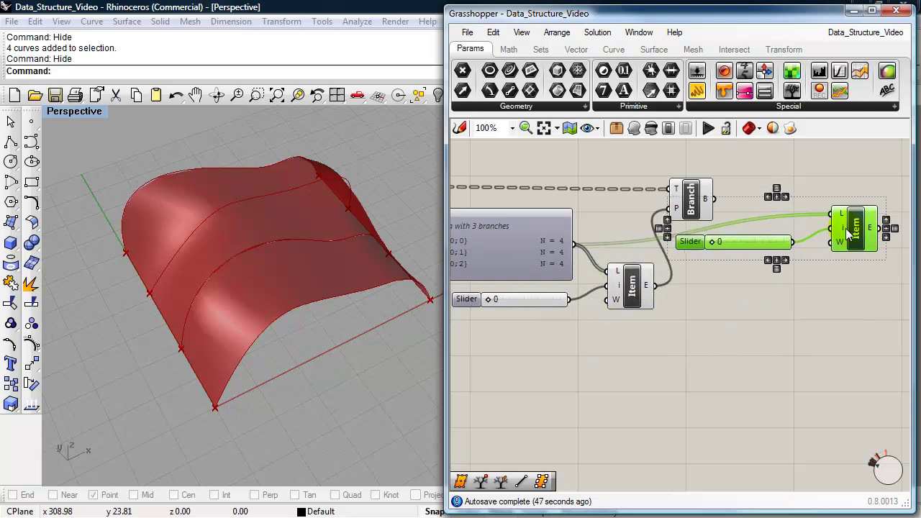
pyautogui.click(717, 203)
pyautogui.moveTo(714, 199); pyautogui.dragTo(827, 215)
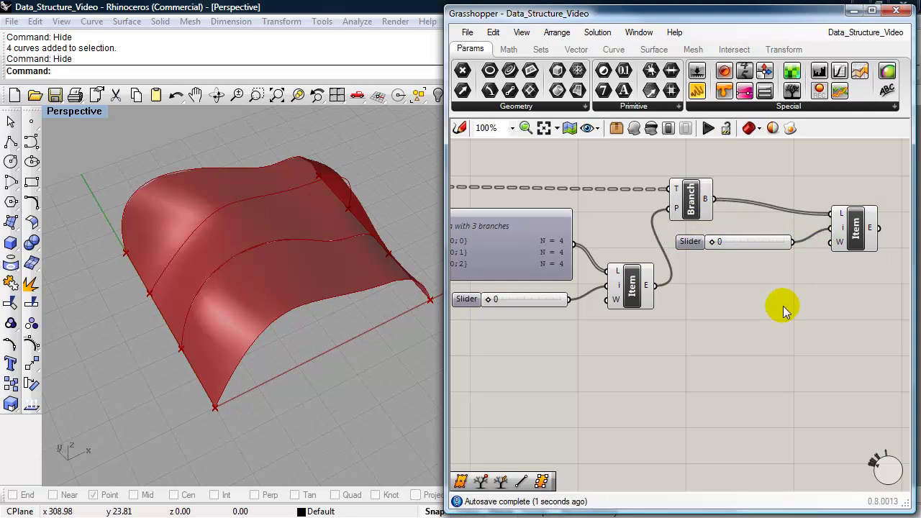
pyautogui.click(856, 232)
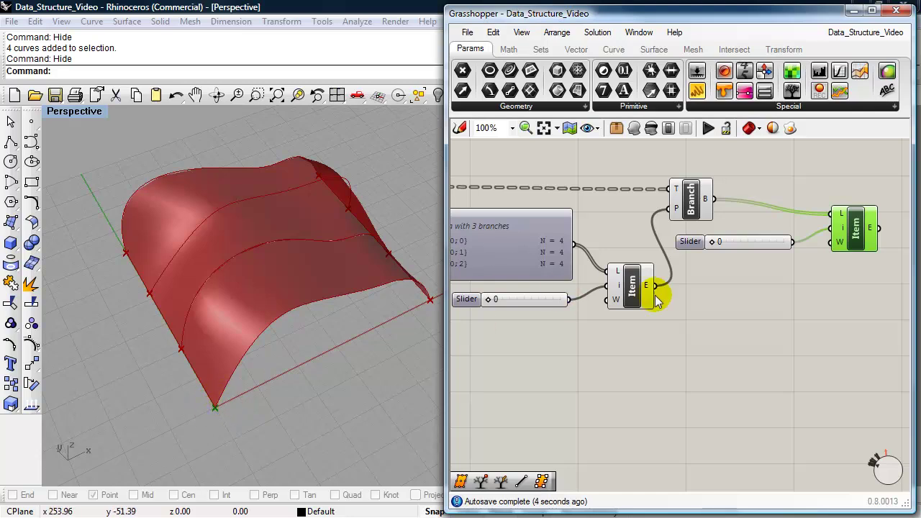
# Step the index slider of the List Item fed by Tree Branch through its values and return it to 0.
pyautogui.click(712, 241)
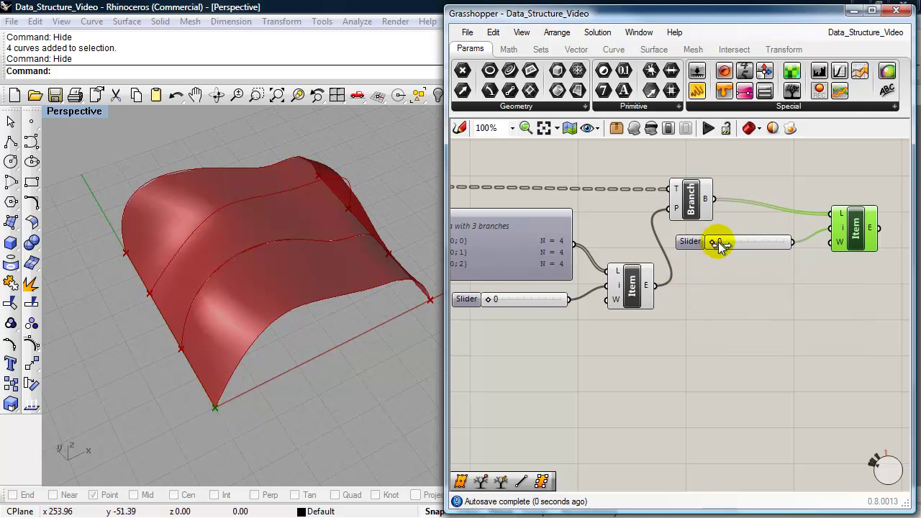
pyautogui.moveTo(718, 242); pyautogui.dragTo(723, 245)
pyautogui.moveTo(737, 242); pyautogui.dragTo(748, 244)
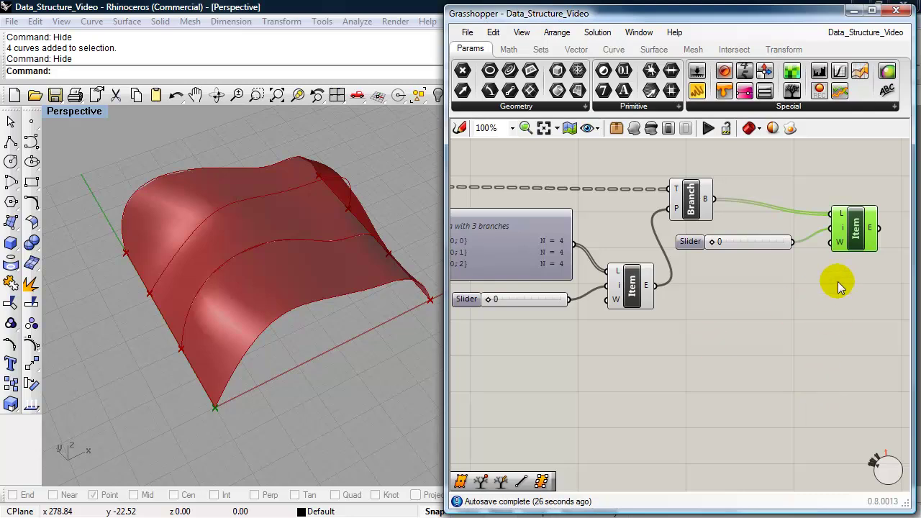
# Duplicate the List Item and its index slider three times and stack the copies below the original.
pyautogui.moveTo(848, 280); pyautogui.dragTo(770, 240)
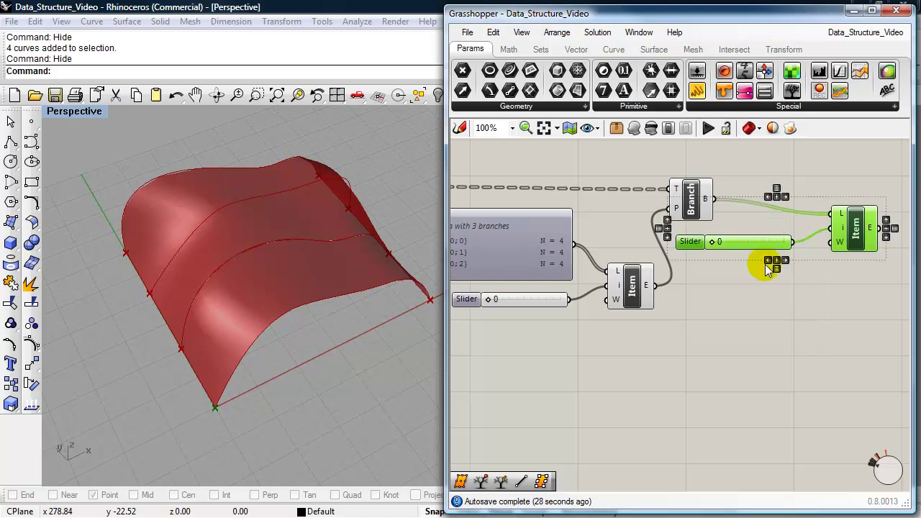
pyautogui.keyDown('alt'); pyautogui.moveTo(843, 233); pyautogui.dragTo(836, 352); pyautogui.keyUp('alt')
pyautogui.hotkey('ctrl', 'v')
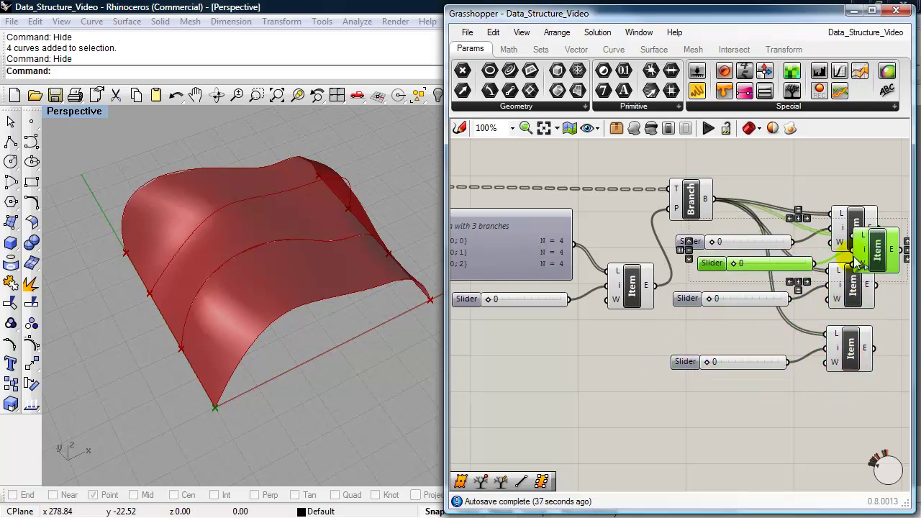
pyautogui.moveTo(872, 256); pyautogui.dragTo(854, 416)
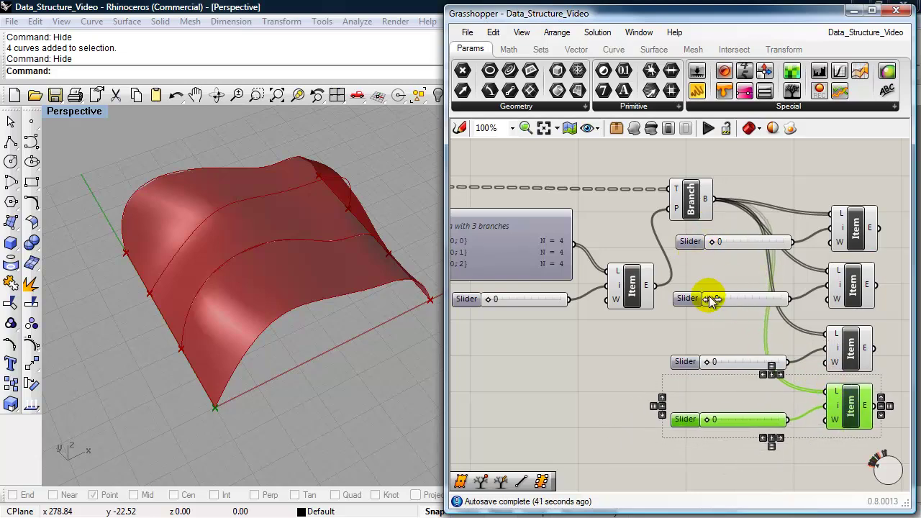
# Set the index sliders of the three duplicated List Items to 1, 2 and 3 in descending order.
pyautogui.moveTo(711, 299); pyautogui.dragTo(722, 303)
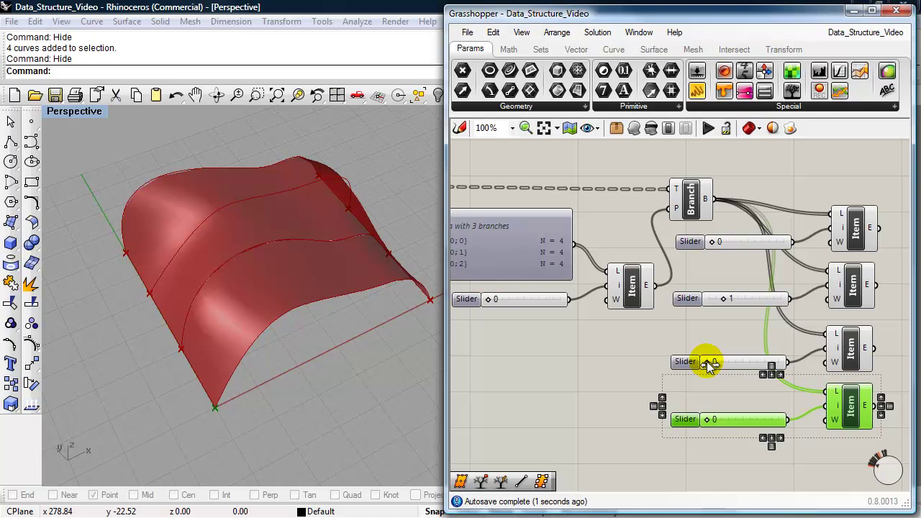
pyautogui.moveTo(706, 362); pyautogui.dragTo(729, 370)
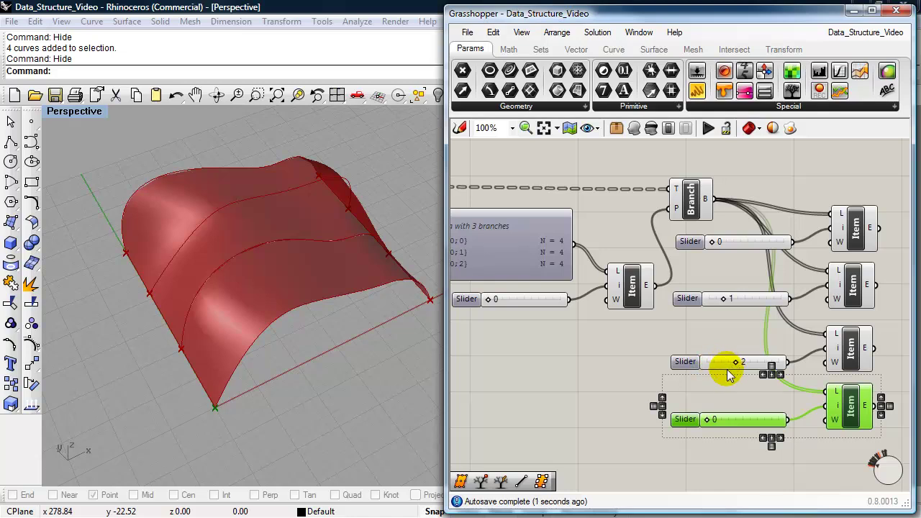
pyautogui.click(707, 421)
pyautogui.moveTo(706, 422); pyautogui.dragTo(741, 423)
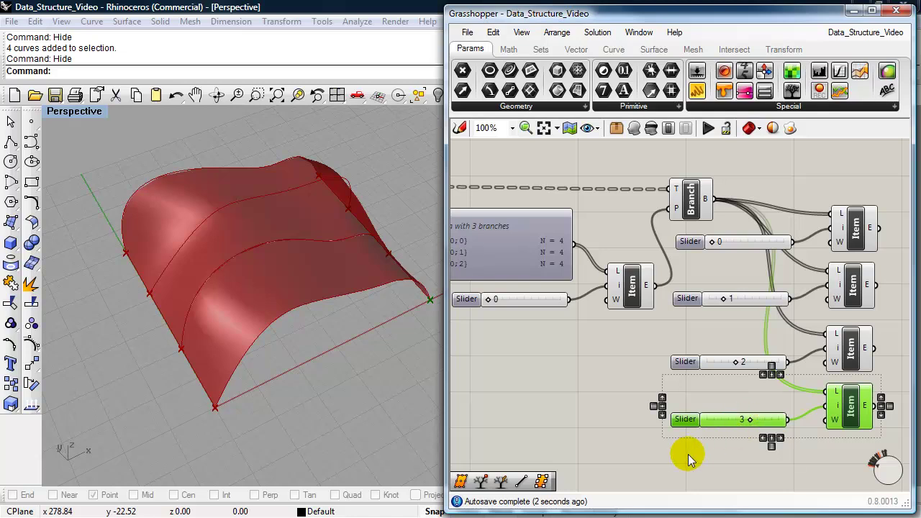
# Add a Line component, connecting the E output of the index 0 List Item to A and of the index 2 List Item to B.
pyautogui.moveTo(621, 374); pyautogui.dragTo(512, 364, button='right')
pyautogui.moveTo(825, 330); pyautogui.dragTo(758, 311, button='right')
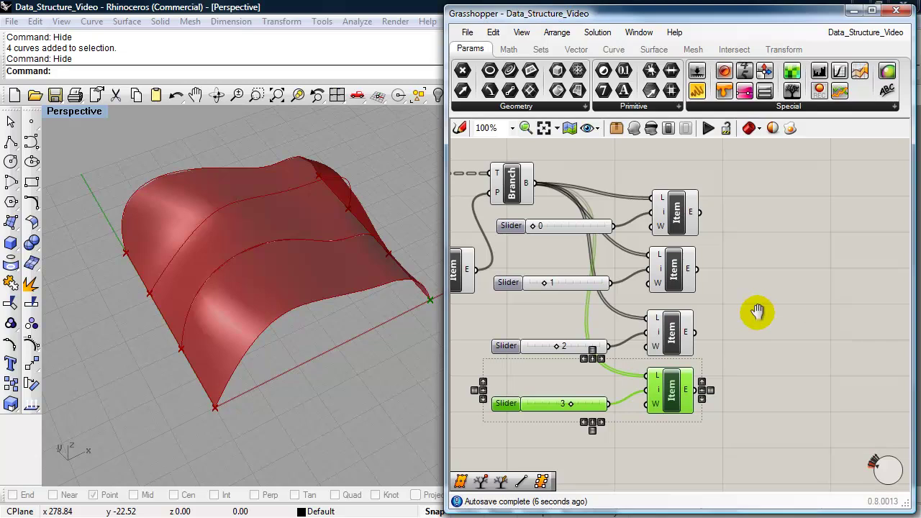
pyautogui.click(813, 314)
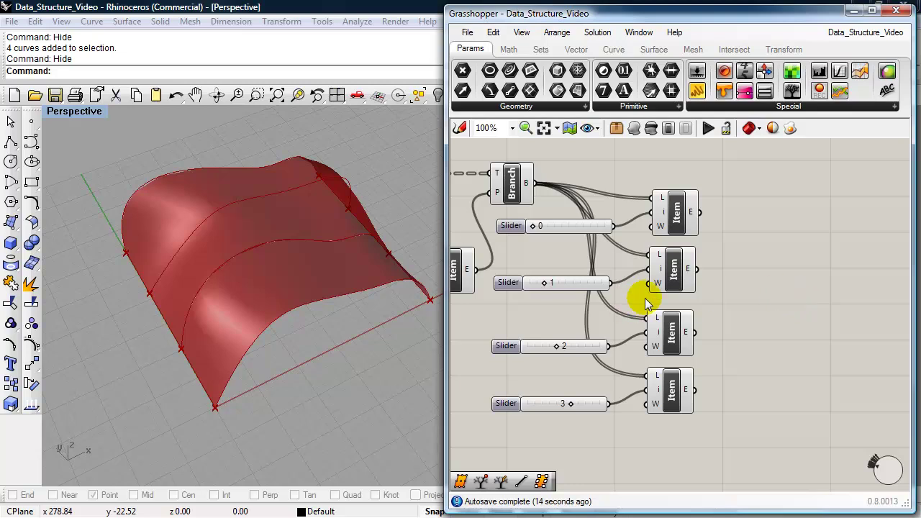
pyautogui.doubleClick(832, 282)
pyautogui.write('line')
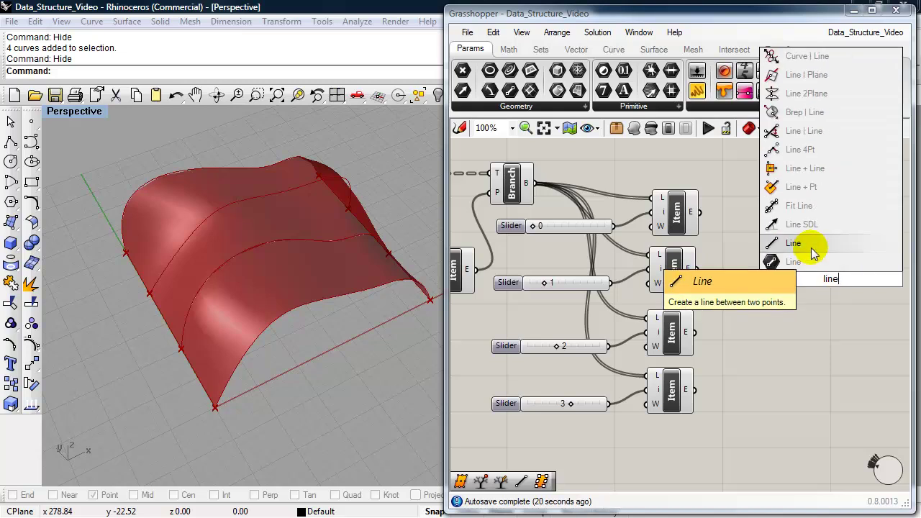
pyautogui.click(811, 253)
pyautogui.moveTo(832, 287); pyautogui.dragTo(777, 261)
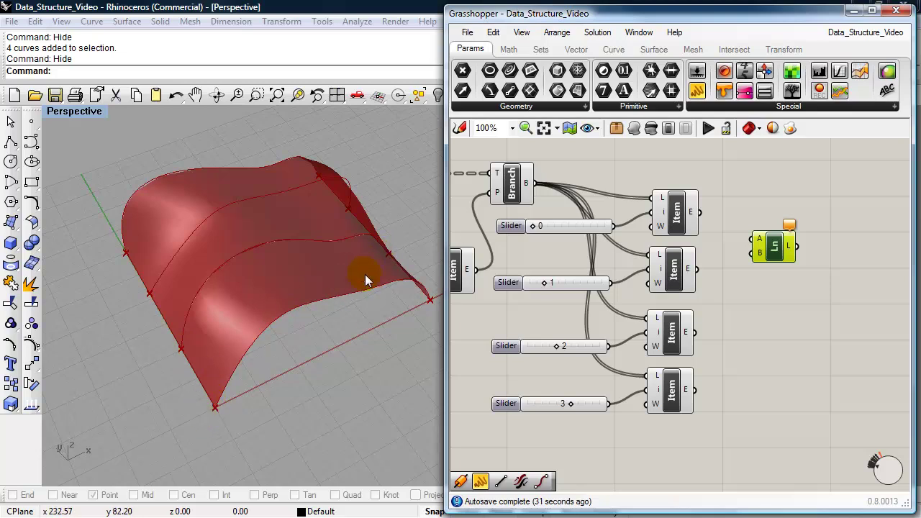
pyautogui.moveTo(698, 212); pyautogui.dragTo(751, 238)
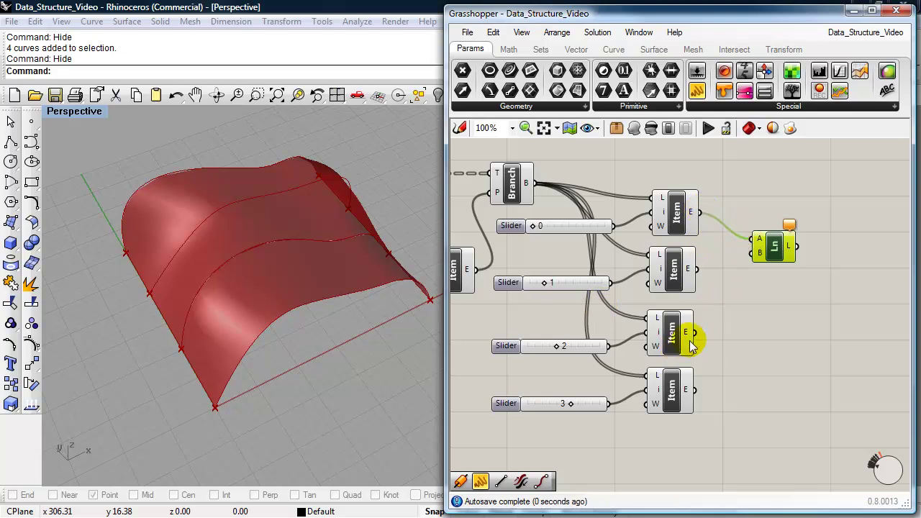
pyautogui.moveTo(695, 332); pyautogui.dragTo(754, 253)
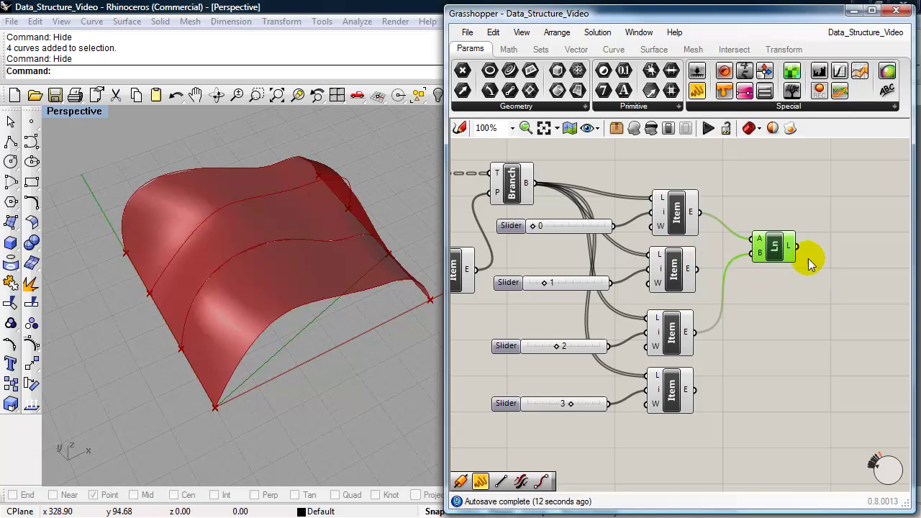
# Add a Pipe component beyond the Line component and connect the Line's L output to its C input.
pyautogui.doubleClick(840, 246)
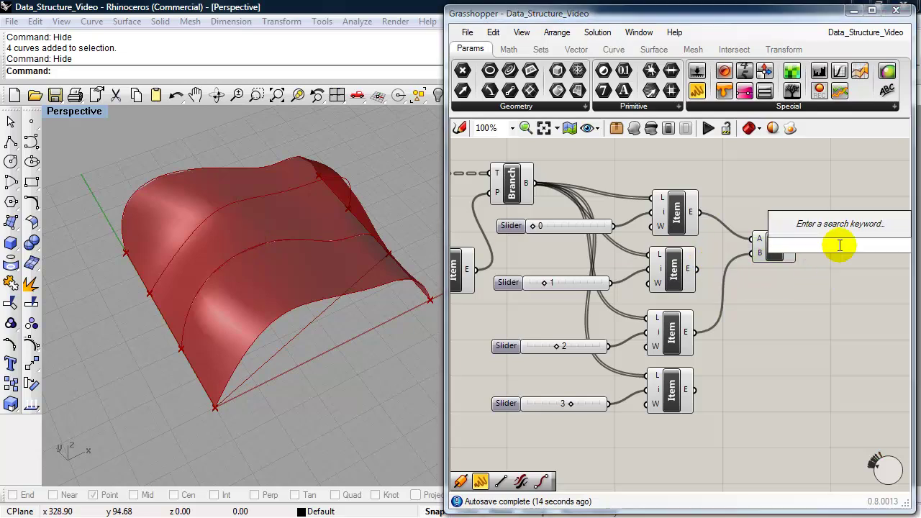
pyautogui.write('pipe')
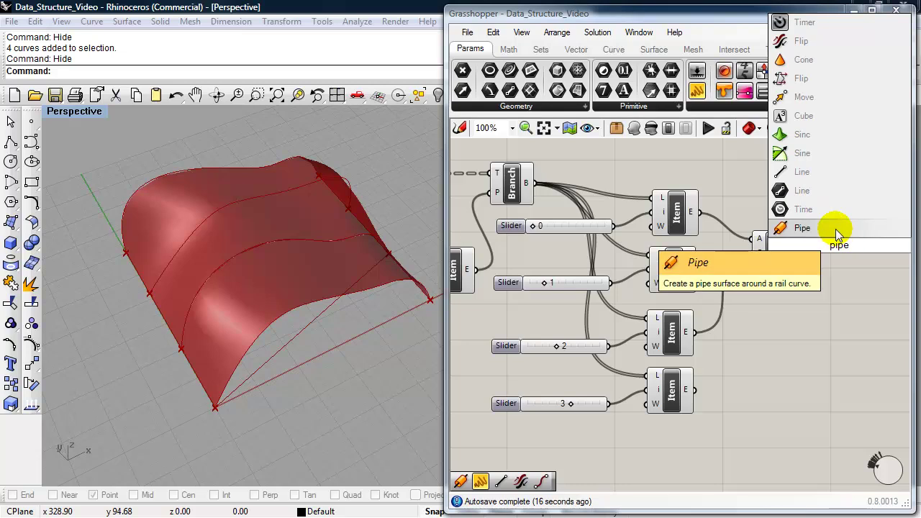
pyautogui.click(834, 228)
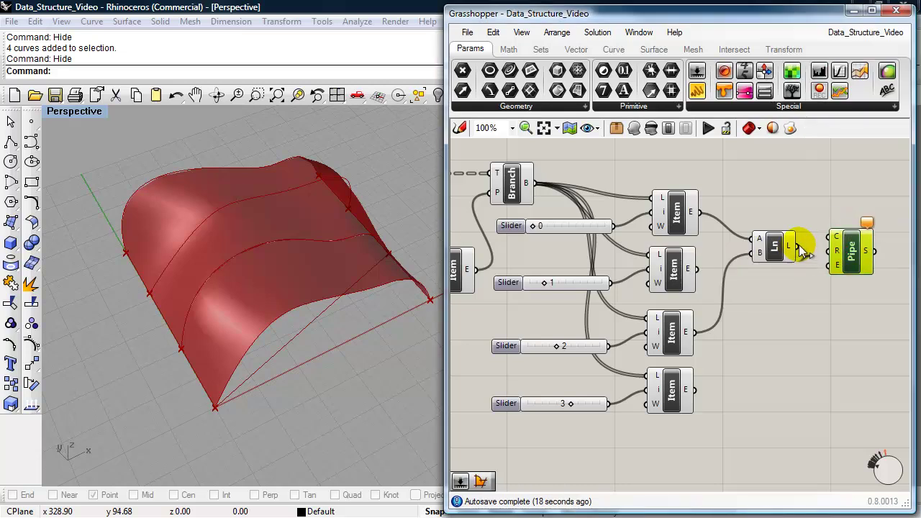
pyautogui.moveTo(797, 246); pyautogui.dragTo(853, 270)
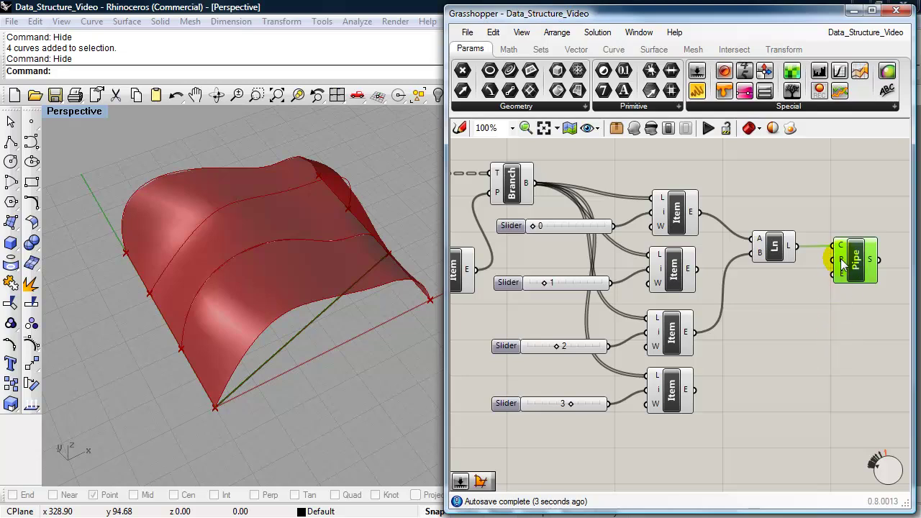
# Duplicate the slider set to 3, place it beside Pipe, and connect it to Pipe's radius input R.
pyautogui.click(528, 409)
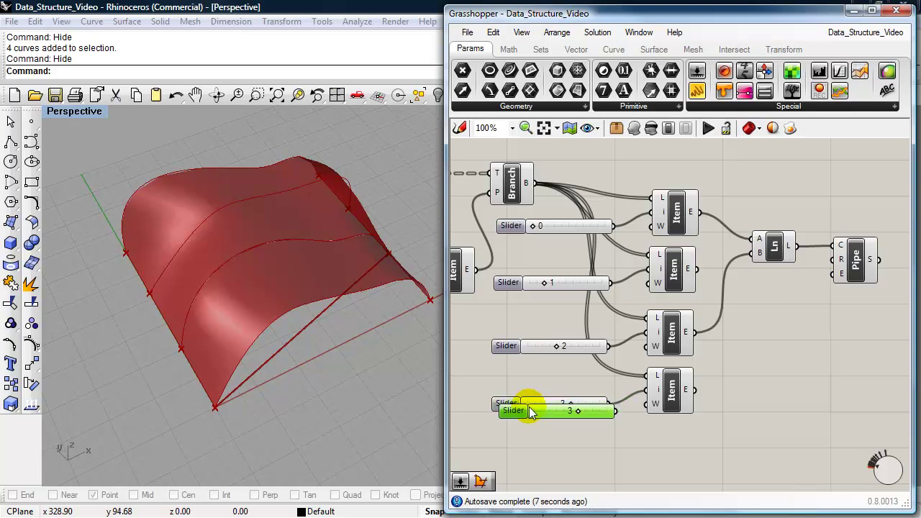
pyautogui.keyDown('alt'); pyautogui.moveTo(531, 408); pyautogui.dragTo(760, 281); pyautogui.keyUp('alt')
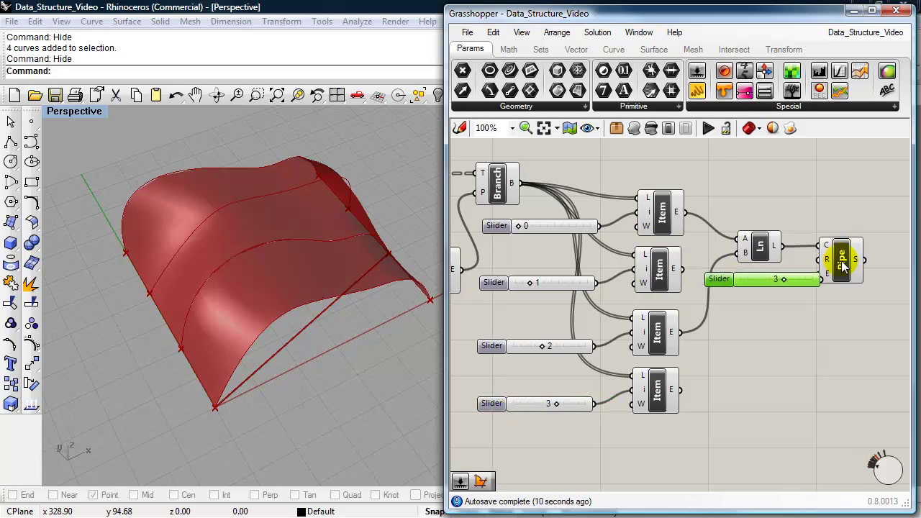
pyautogui.moveTo(842, 261); pyautogui.dragTo(865, 260)
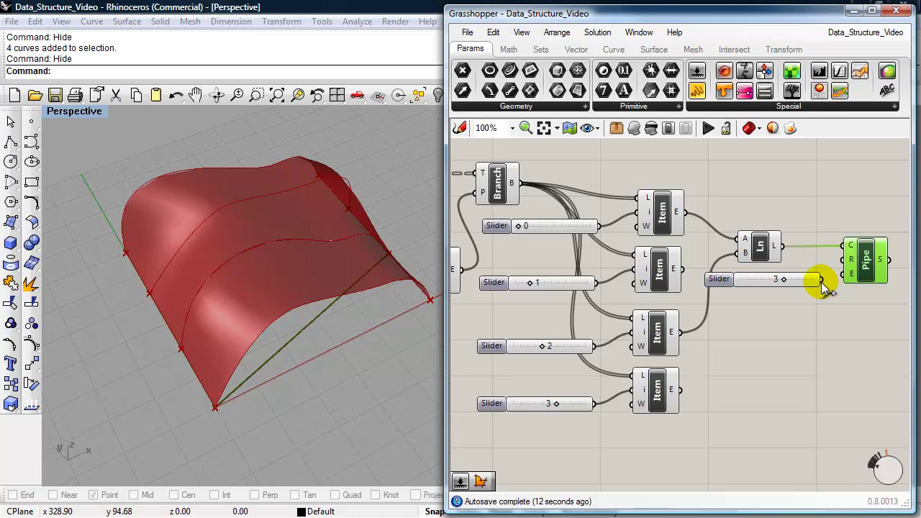
pyautogui.moveTo(821, 279); pyautogui.dragTo(842, 259)
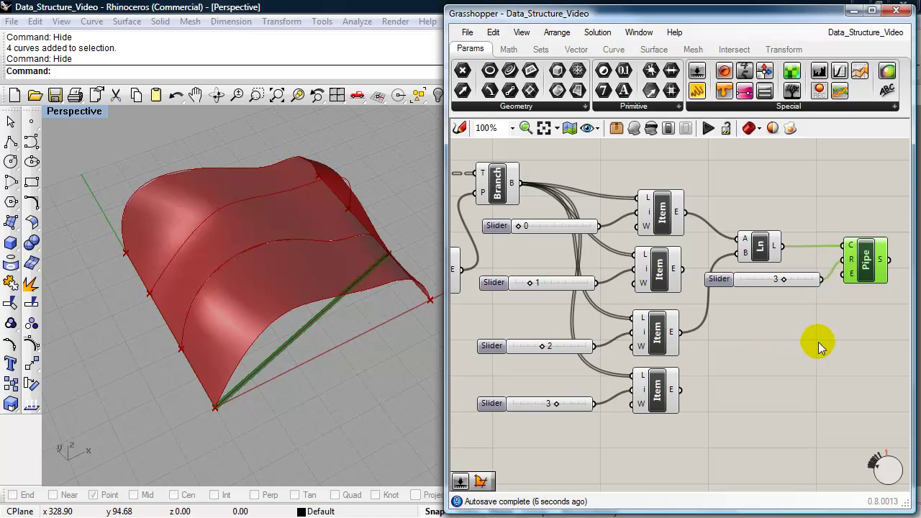
# Move Pipe and its radius slider together farther away from the Line component.
pyautogui.moveTo(818, 345); pyautogui.dragTo(754, 321, button='right')
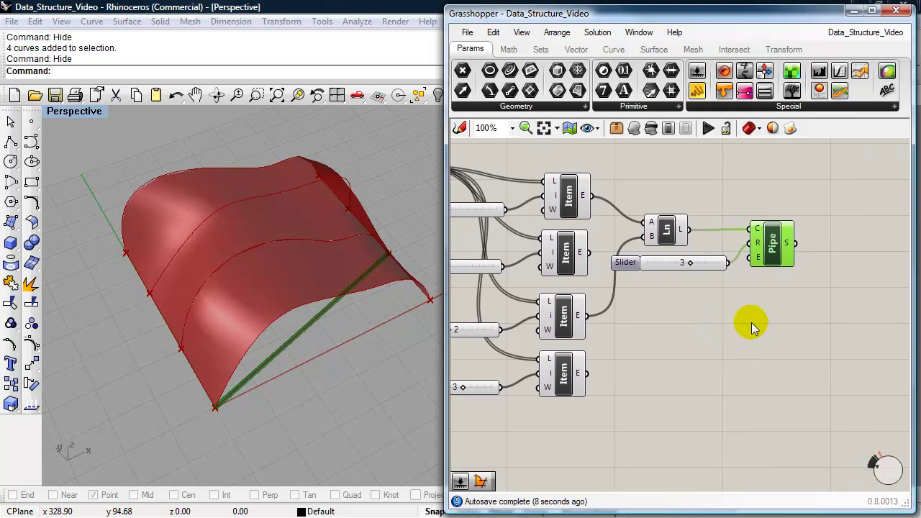
pyautogui.moveTo(783, 311); pyautogui.dragTo(719, 250)
pyautogui.moveTo(784, 259); pyautogui.dragTo(878, 255)
pyautogui.click(712, 358)
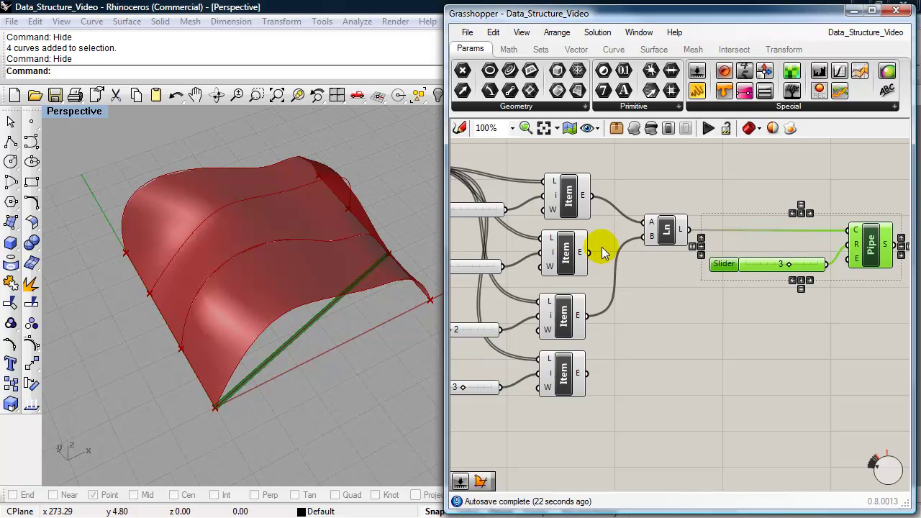
# Duplicate the Line component, connect the index 1 List Item to the copy's B input, and add its L output to Pipe's C input.
pyautogui.click(663, 241)
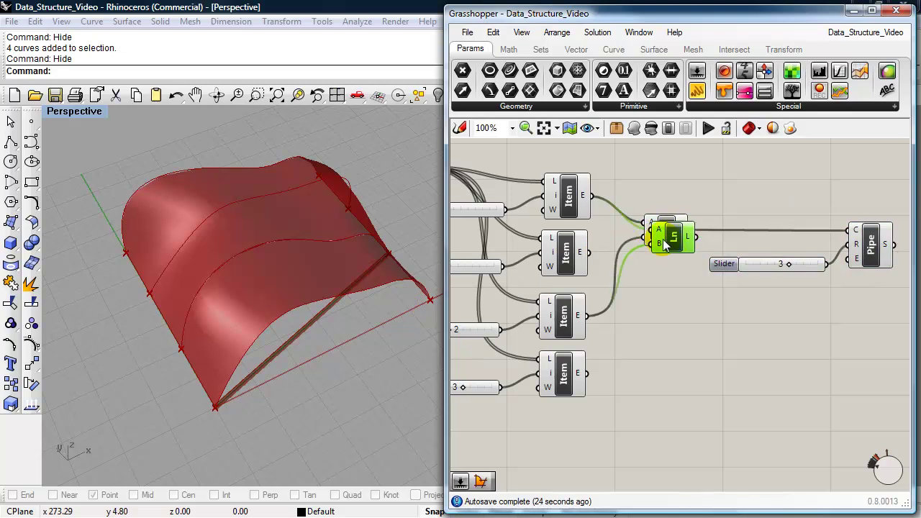
pyautogui.keyDown('alt'); pyautogui.moveTo(663, 241); pyautogui.dragTo(662, 318); pyautogui.keyUp('alt')
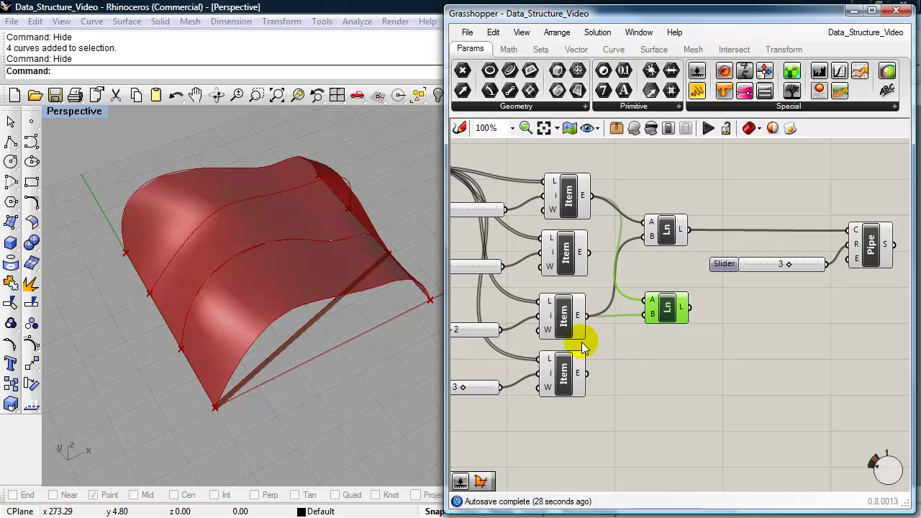
pyautogui.moveTo(444, 340); pyautogui.dragTo(401, 335)
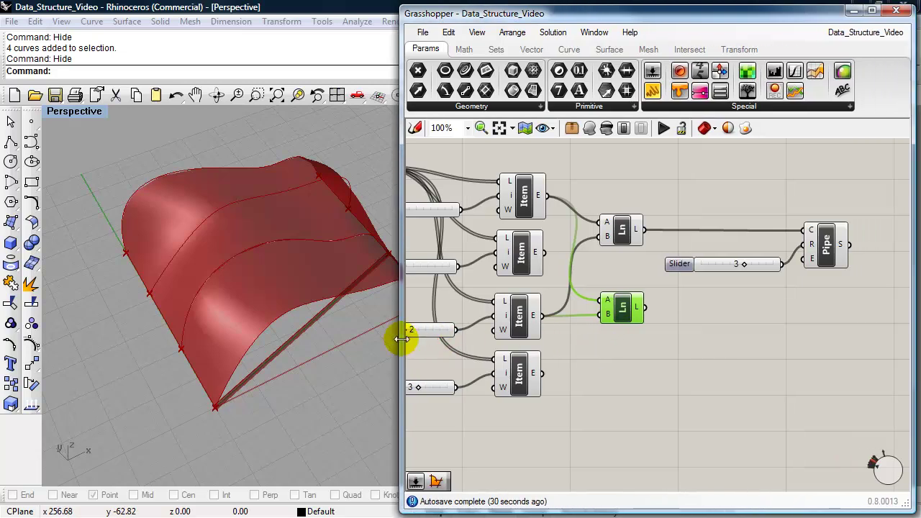
pyautogui.moveTo(629, 365); pyautogui.dragTo(694, 362, button='right')
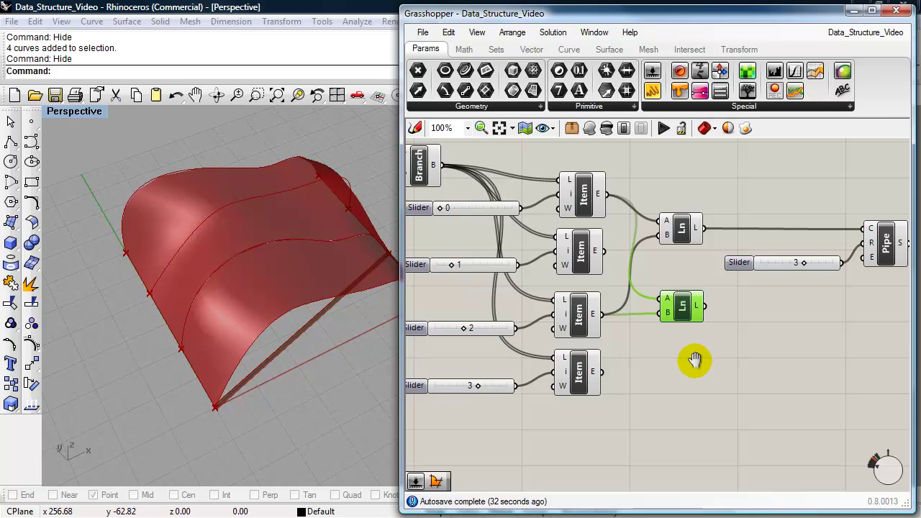
pyautogui.moveTo(605, 251); pyautogui.dragTo(860, 230)
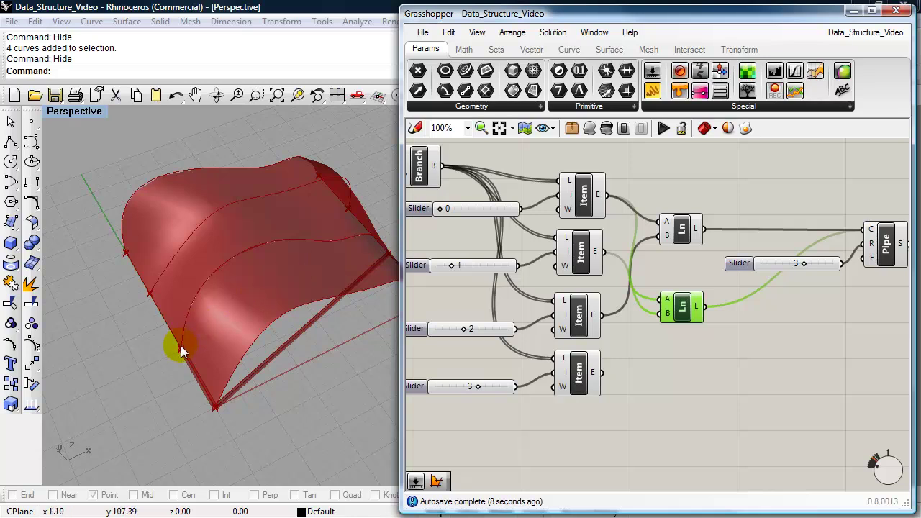
# Duplicate the second Line, feed its A and B from the index 1 and 2 List Items, and add its L output to Pipe's C input.
pyautogui.click(683, 362)
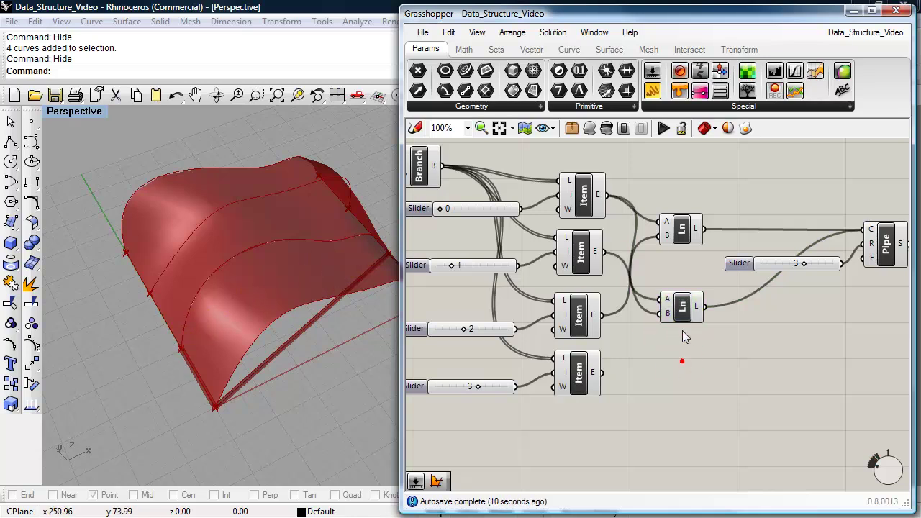
pyautogui.click(679, 316)
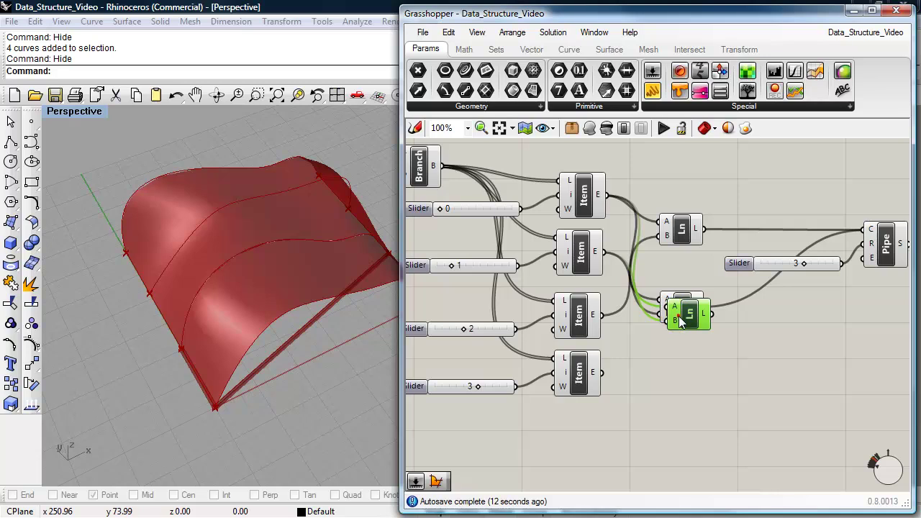
pyautogui.keyDown('alt'); pyautogui.moveTo(682, 321); pyautogui.dragTo(681, 380); pyautogui.keyUp('alt')
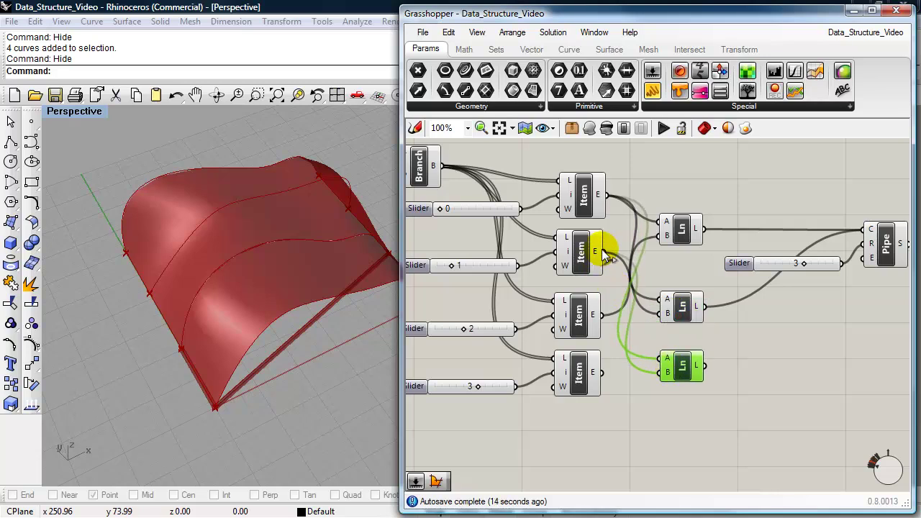
pyautogui.moveTo(604, 251); pyautogui.dragTo(658, 372)
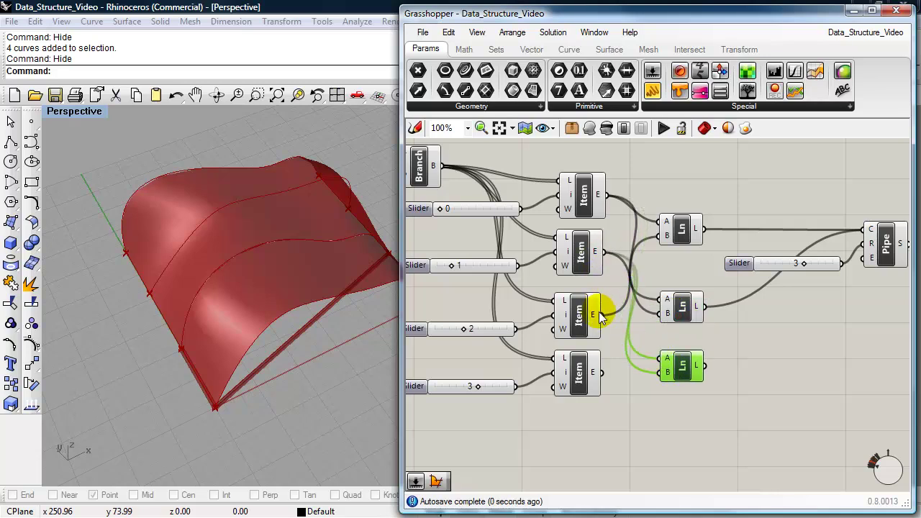
pyautogui.moveTo(607, 320); pyautogui.dragTo(861, 237)
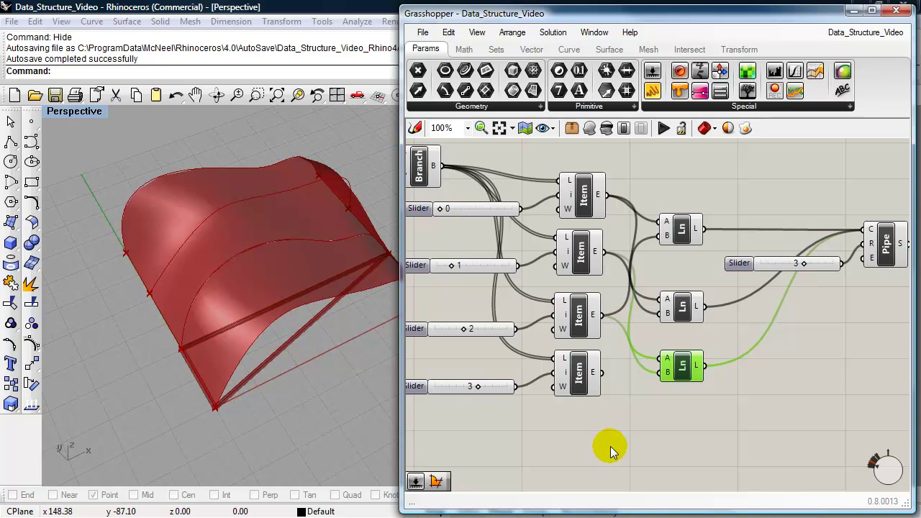
pyautogui.click(880, 254)
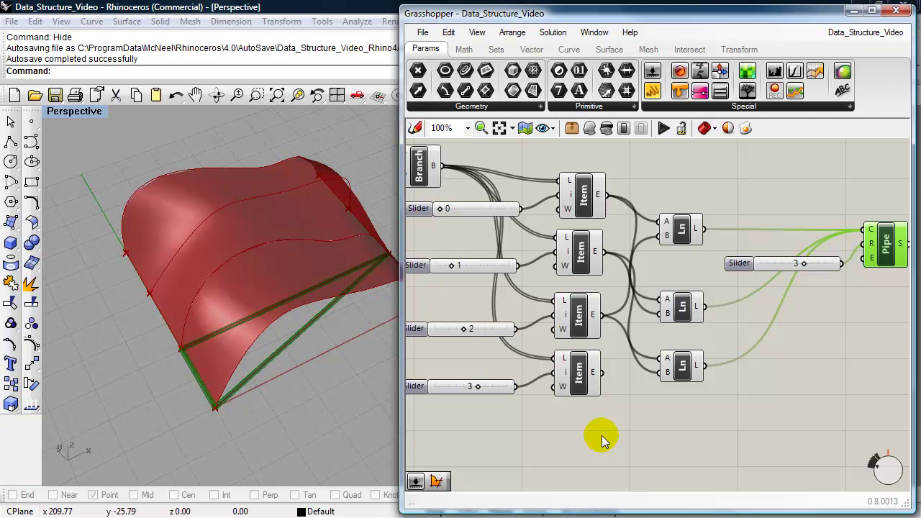
# Disconnect all wires from the Tree Branch component's T input.
pyautogui.moveTo(575, 429); pyautogui.dragTo(827, 429, button='right')
pyautogui.scroll(-2, 828, 430)
pyautogui.moveTo(582, 362); pyautogui.dragTo(611, 363, button='right')
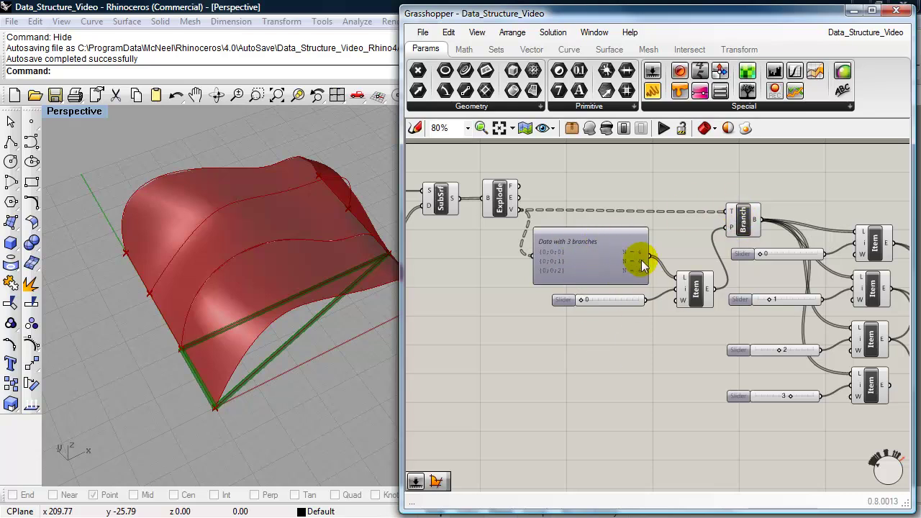
pyautogui.moveTo(634, 260); pyautogui.dragTo(604, 264, button='right')
pyautogui.scroll(1, 604, 265)
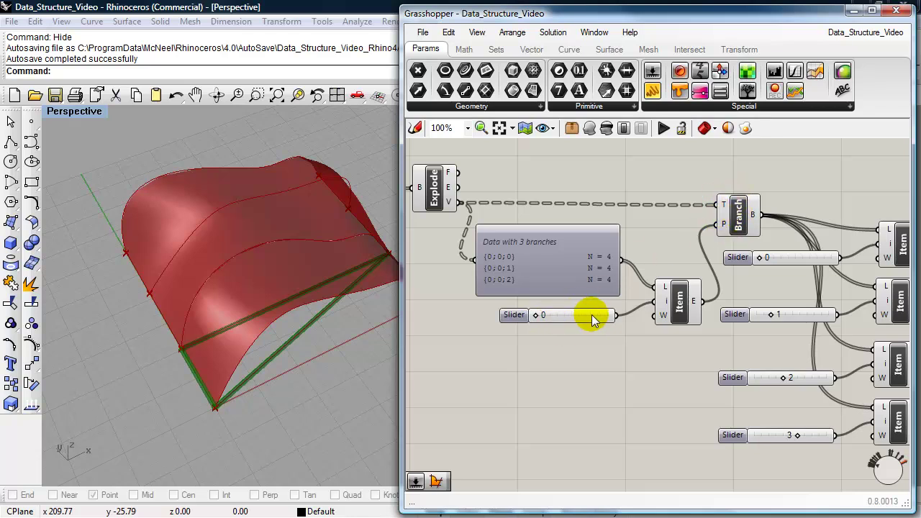
pyautogui.moveTo(725, 213)
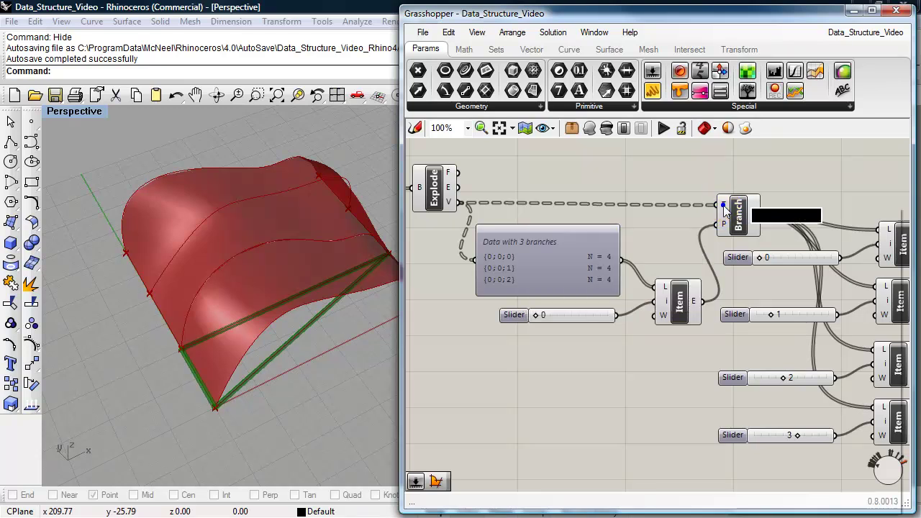
pyautogui.rightClick(725, 209)
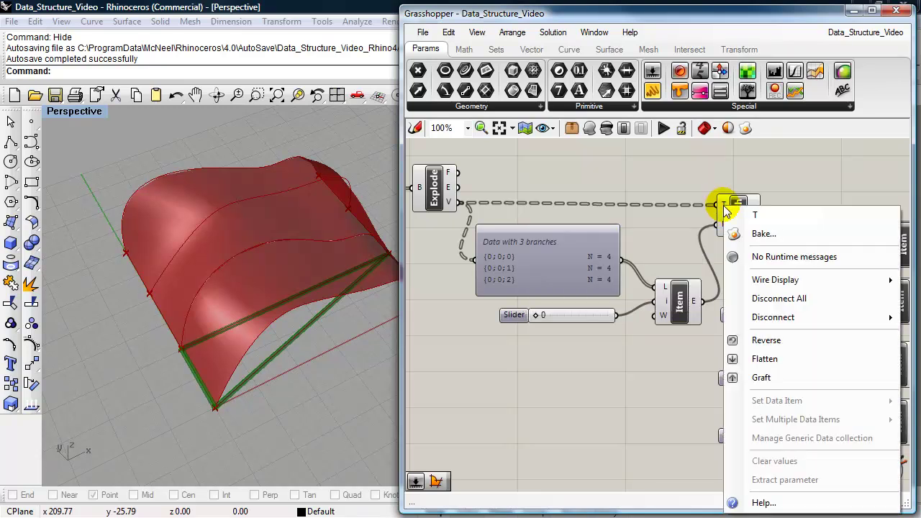
pyautogui.click(755, 298)
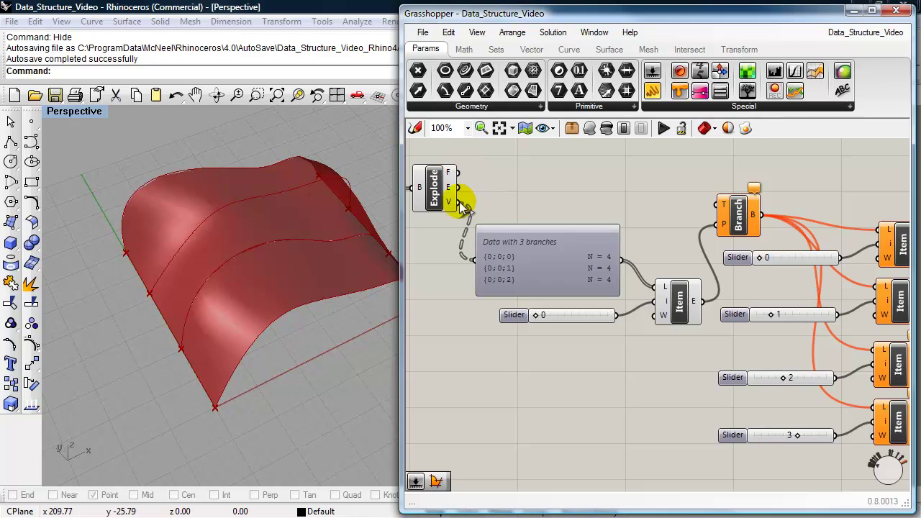
# Connect Explode's V output directly to the L inputs of the List Items with indices 0, 1, 2 and 3.
pyautogui.moveTo(463, 207); pyautogui.dragTo(877, 232)
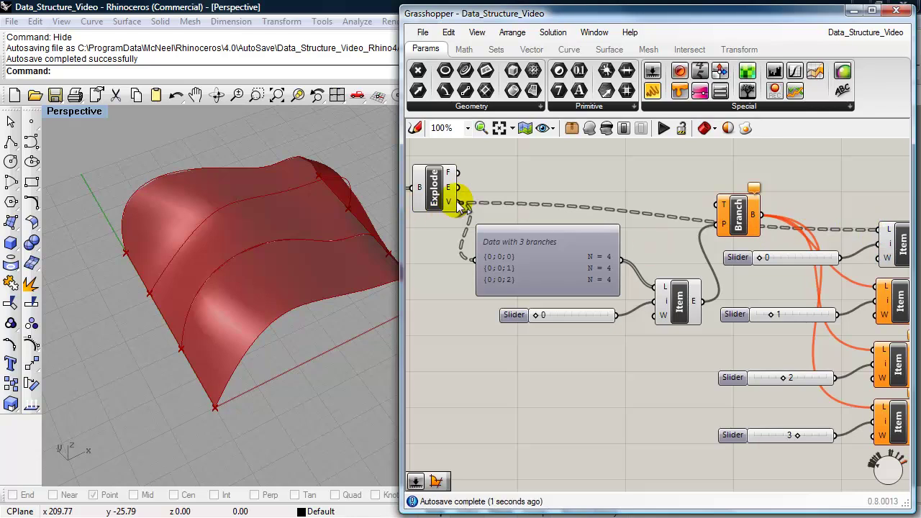
pyautogui.moveTo(457, 203); pyautogui.dragTo(878, 286)
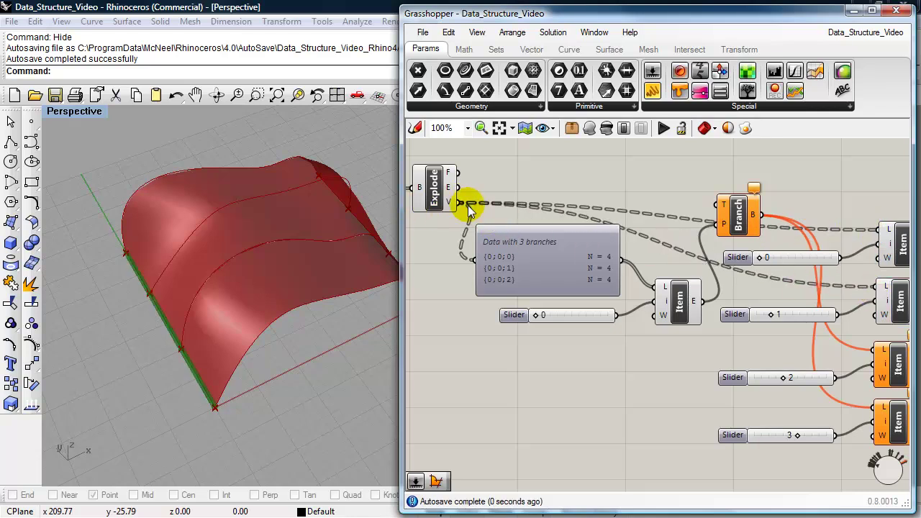
pyautogui.moveTo(463, 206); pyautogui.dragTo(879, 348)
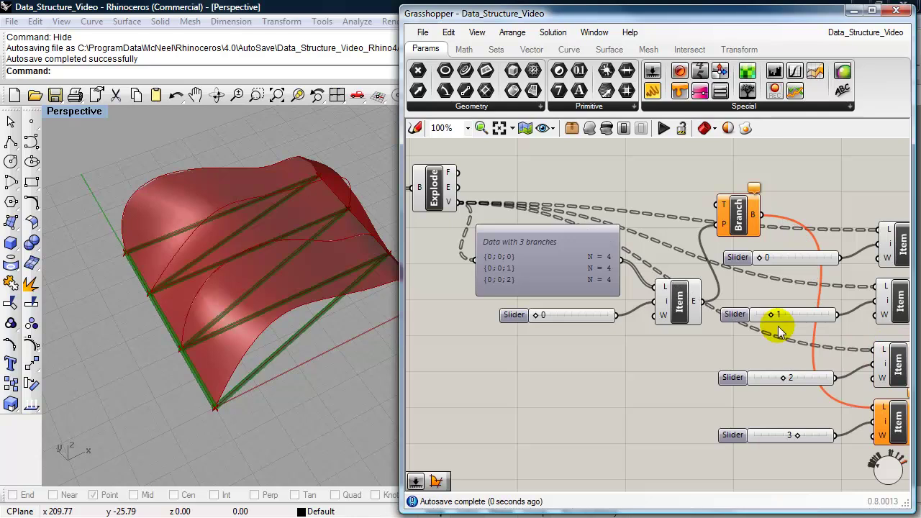
pyautogui.moveTo(460, 203); pyautogui.dragTo(851, 410)
pyautogui.moveTo(867, 405); pyautogui.dragTo(869, 407)
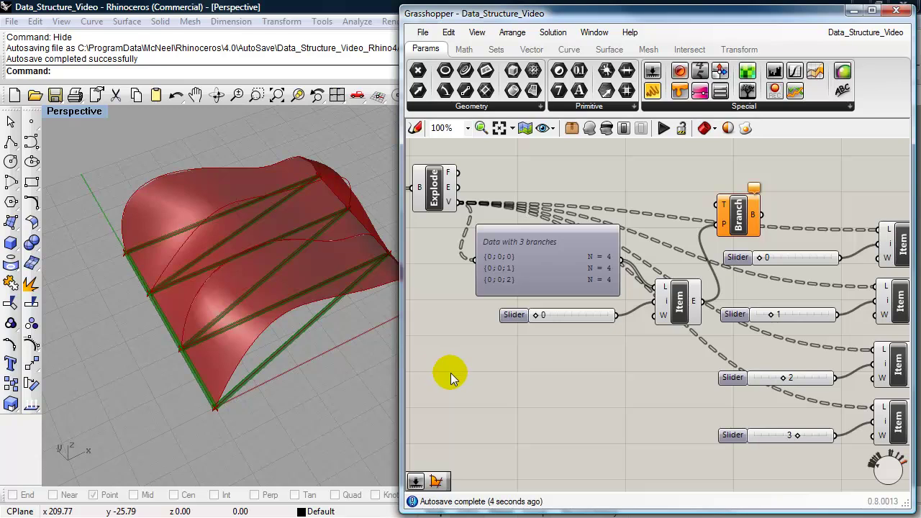
# Set both the U and V sliders feeding the Divide component to 5.
pyautogui.moveTo(451, 373); pyautogui.dragTo(522, 277, button='right')
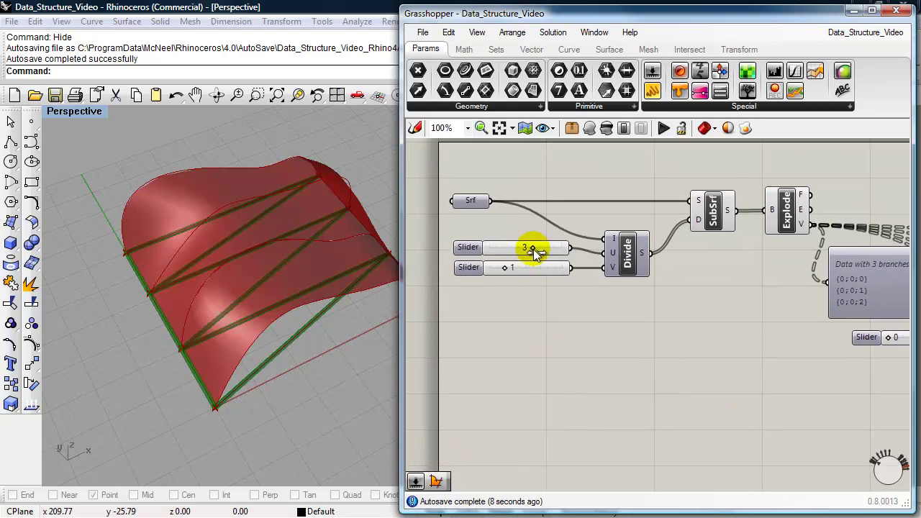
pyautogui.moveTo(533, 249); pyautogui.dragTo(557, 251)
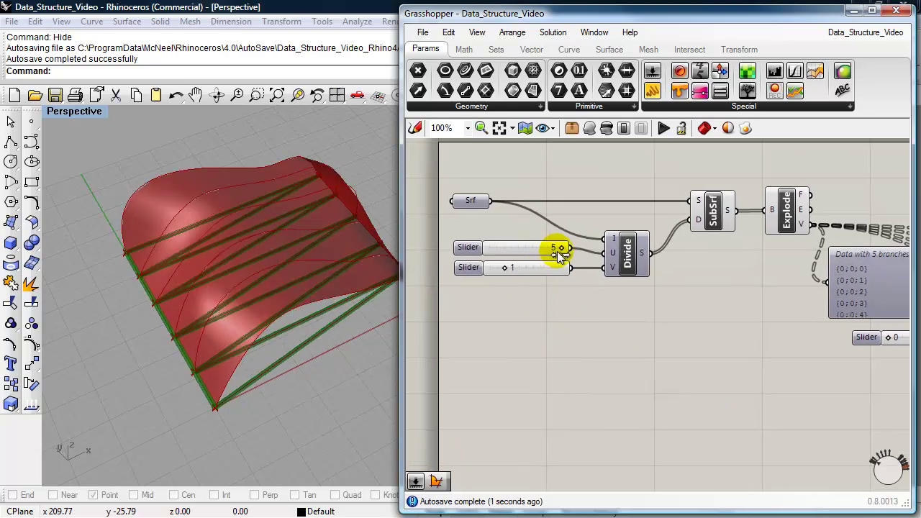
pyautogui.moveTo(505, 267); pyautogui.dragTo(563, 269)
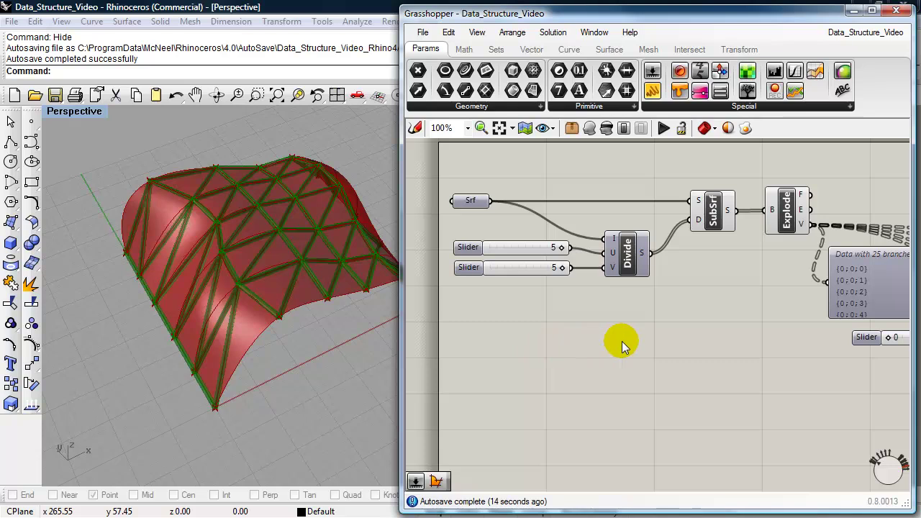
# Rename the Pipe component as Pipe Structure.
pyautogui.moveTo(693, 325); pyautogui.dragTo(500, 299, button='right')
pyautogui.moveTo(719, 370); pyautogui.dragTo(425, 323, button='right')
pyautogui.moveTo(745, 416); pyautogui.dragTo(559, 390, button='right')
pyautogui.moveTo(748, 374); pyautogui.dragTo(671, 352, button='right')
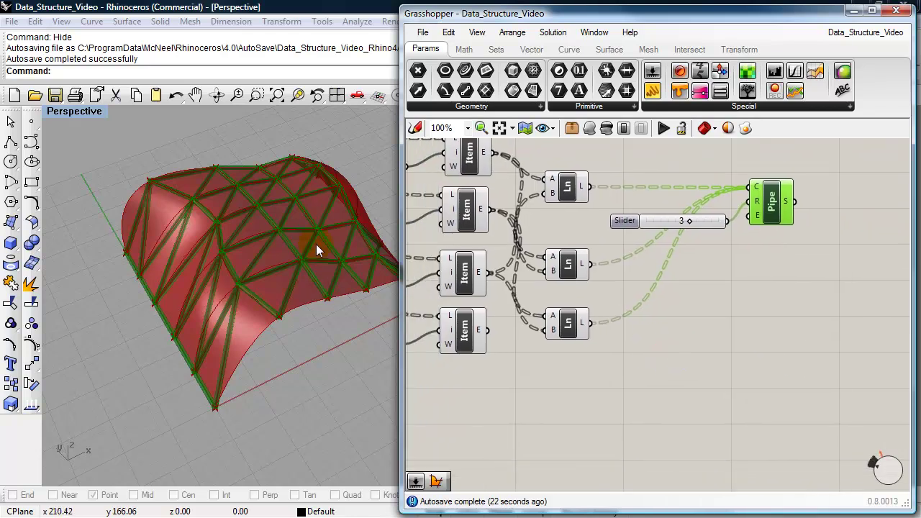
pyautogui.rightClick(790, 201)
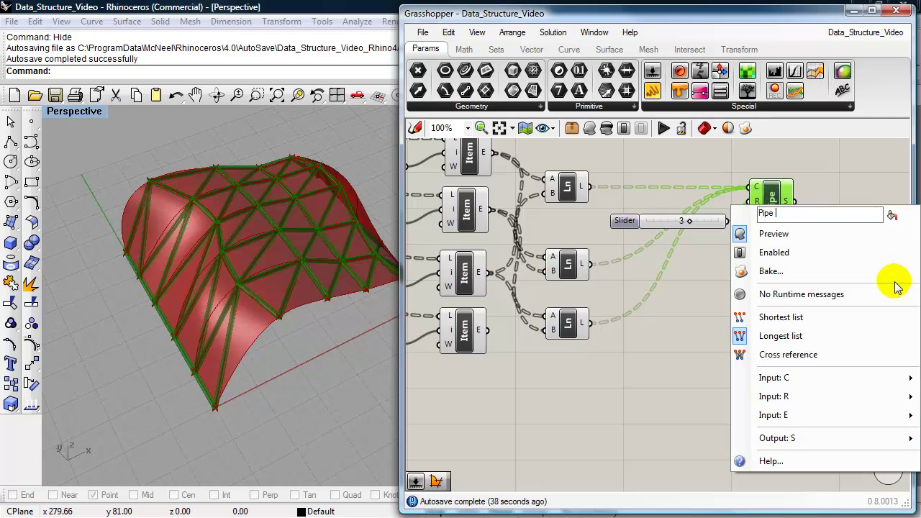
pyautogui.write('Struct')
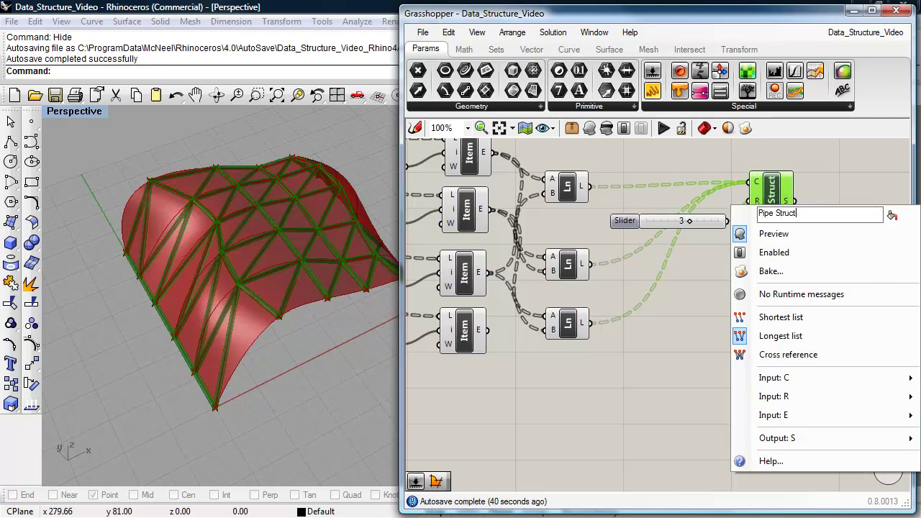
pyautogui.write('ure')
pyautogui.click(672, 347)
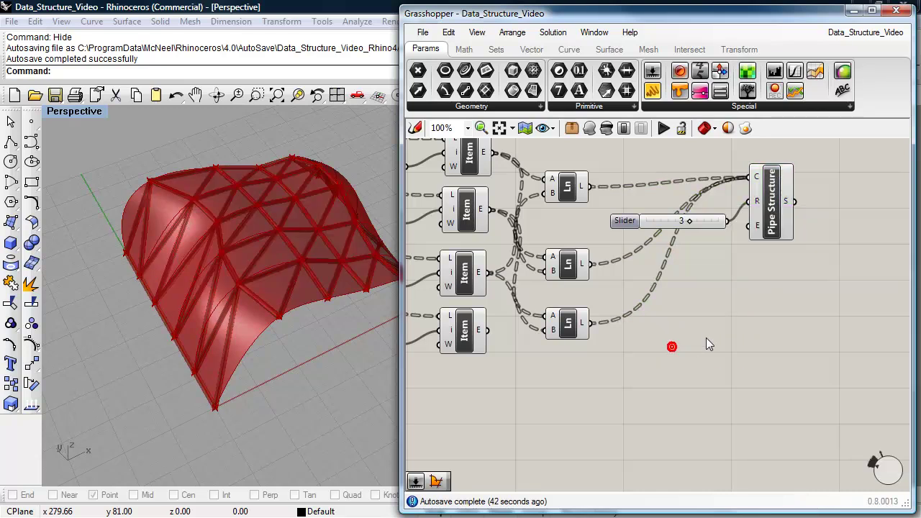
pyautogui.click(784, 200)
pyautogui.click(761, 343)
# Add a Planar surface component with an E input below the Pipe Structure component.
pyautogui.doubleClick(767, 334)
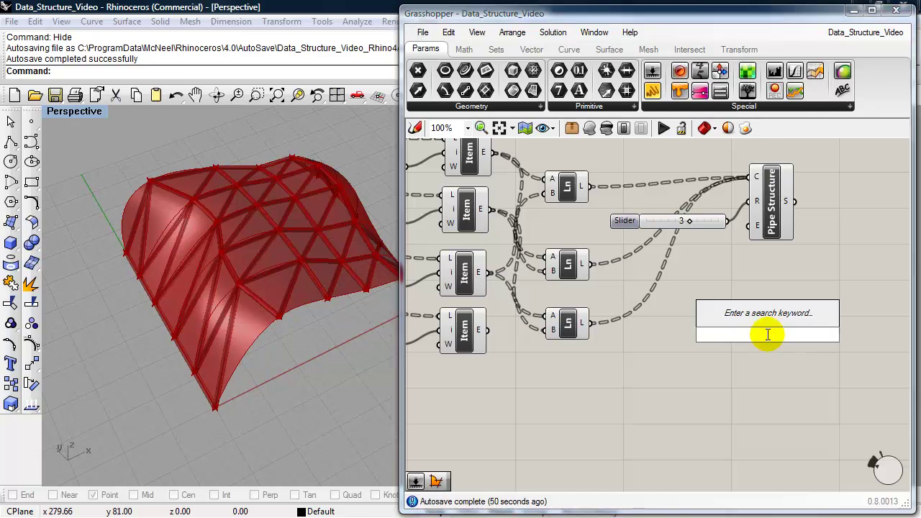
pyautogui.write('planr')
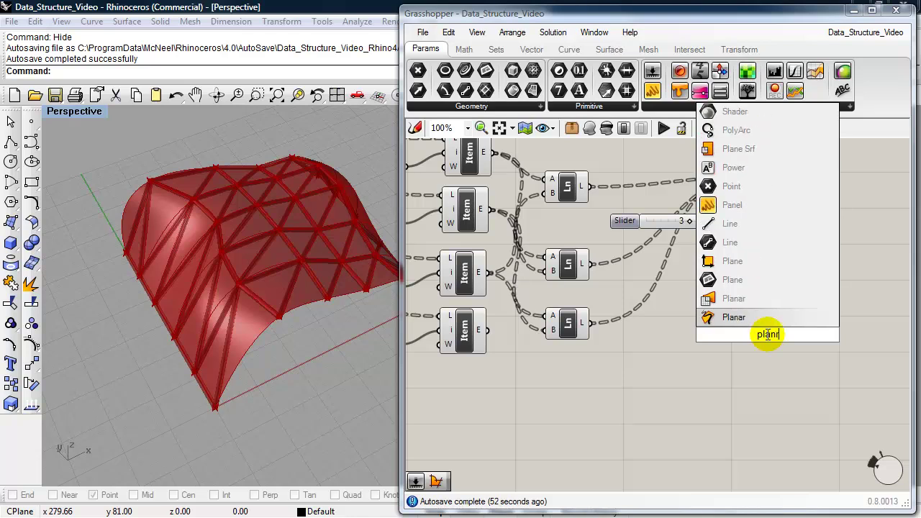
pyautogui.write('sr')
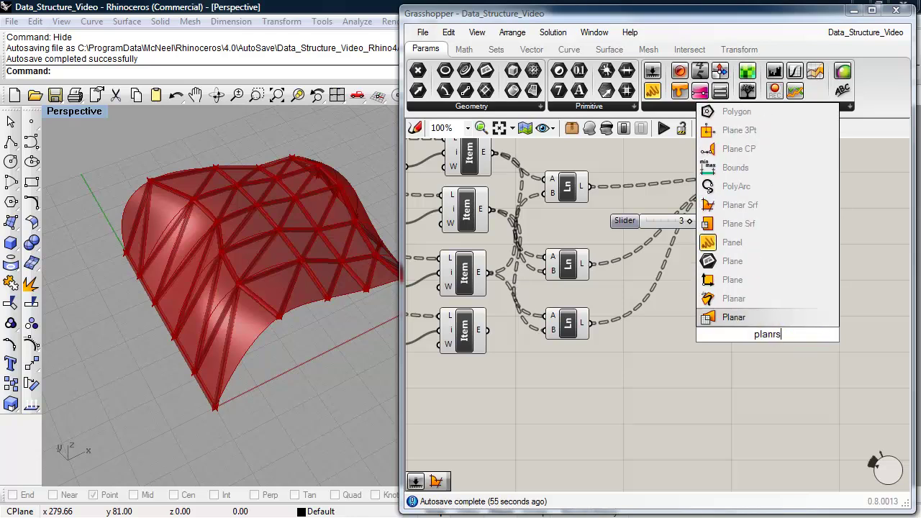
pyautogui.click(783, 285)
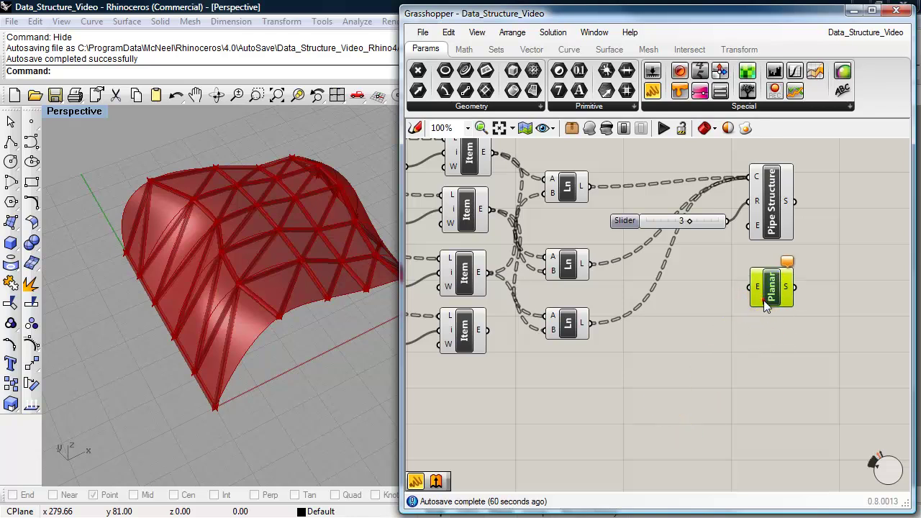
pyautogui.moveTo(765, 287); pyautogui.dragTo(761, 288)
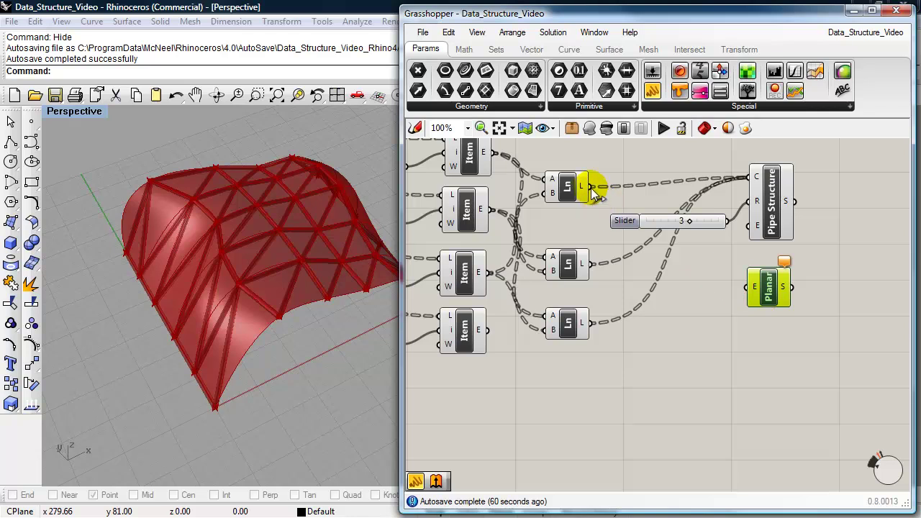
# Connect the L outputs of all three Line components to Planar's E input.
pyautogui.moveTo(592, 186); pyautogui.dragTo(747, 287)
pyautogui.moveTo(591, 264); pyautogui.dragTo(748, 287)
pyautogui.moveTo(591, 322); pyautogui.dragTo(746, 287)
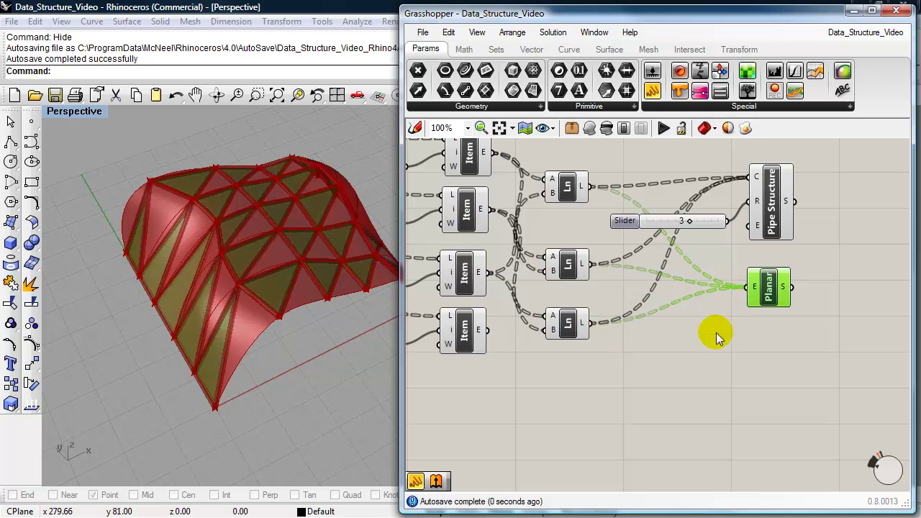
pyautogui.click(765, 289)
pyautogui.keyDown('shift'); pyautogui.moveTo(277, 403); pyautogui.dragTo(217, 390, button='right'); pyautogui.keyUp('shift')
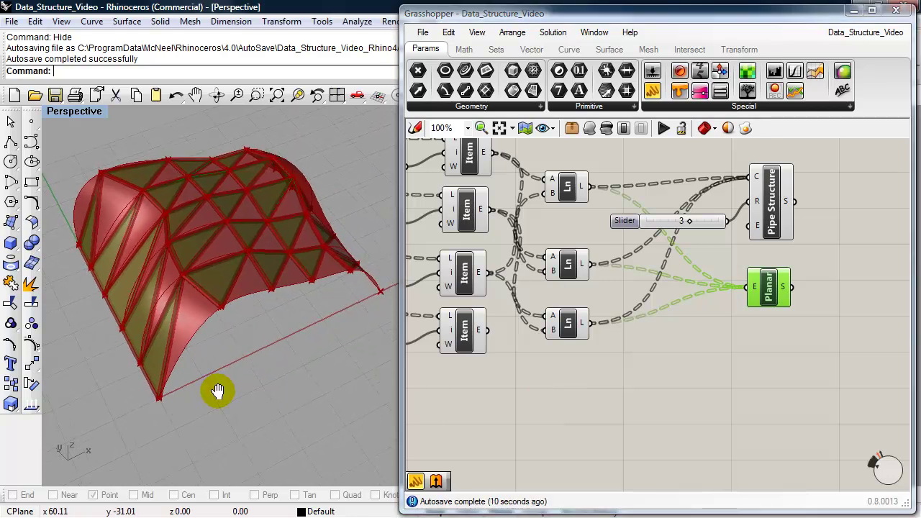
# Turn off the preview of the Explode and SubSrf components.
pyautogui.moveTo(525, 421); pyautogui.dragTo(519, 452, button='right')
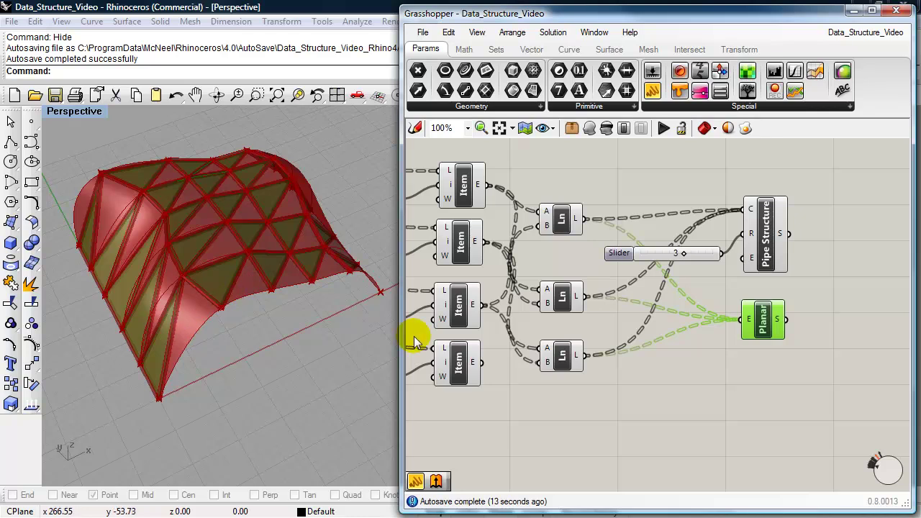
pyautogui.moveTo(518, 418); pyautogui.dragTo(787, 408, button='right')
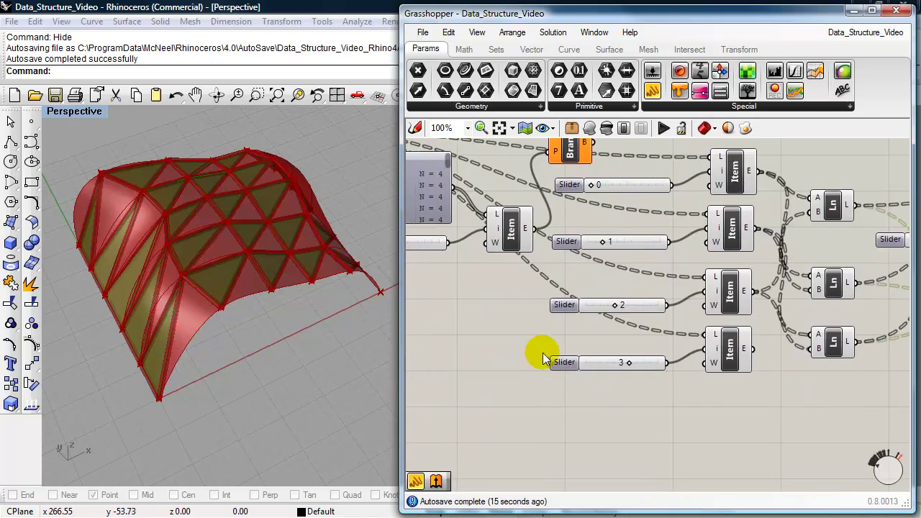
pyautogui.moveTo(446, 298); pyautogui.dragTo(614, 323, button='right')
pyautogui.moveTo(540, 313); pyautogui.dragTo(750, 391, button='right')
pyautogui.moveTo(552, 351); pyautogui.dragTo(662, 346, button='right')
pyautogui.click(745, 224)
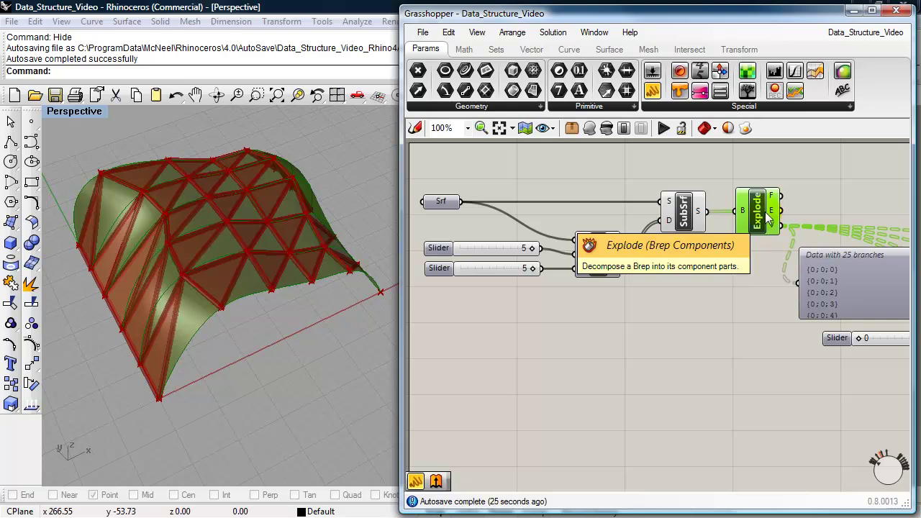
pyautogui.keyDown('shift'); pyautogui.click(695, 226); pyautogui.keyUp('shift')
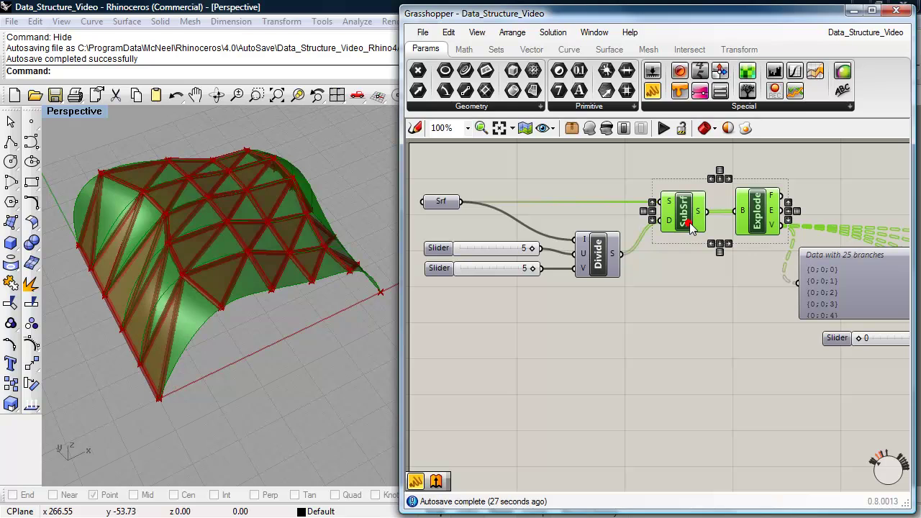
pyautogui.click(608, 128)
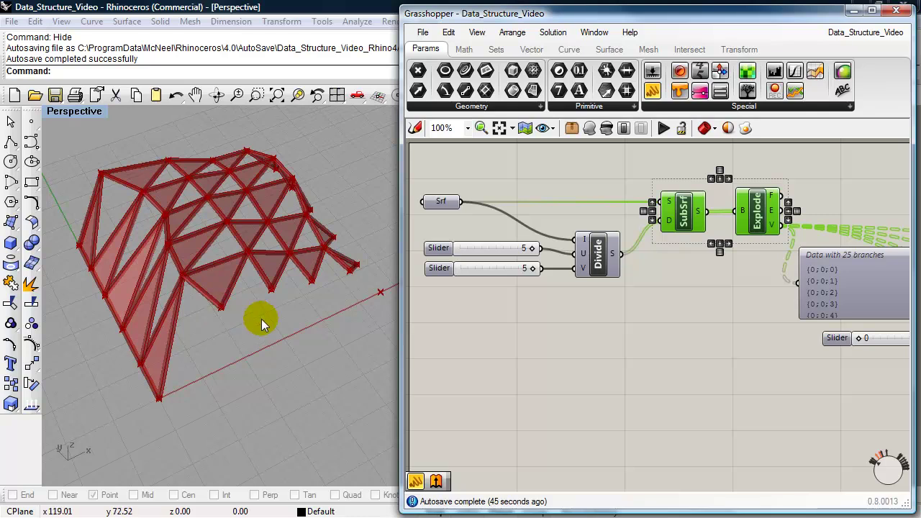
# Duplicate the third Line, feed its A and B from the index 0 and 3 List Items, and add its L output to Pipe Structure's C input.
pyautogui.moveTo(737, 395); pyautogui.dragTo(564, 367, button='right')
pyautogui.scroll(-2, 564, 368)
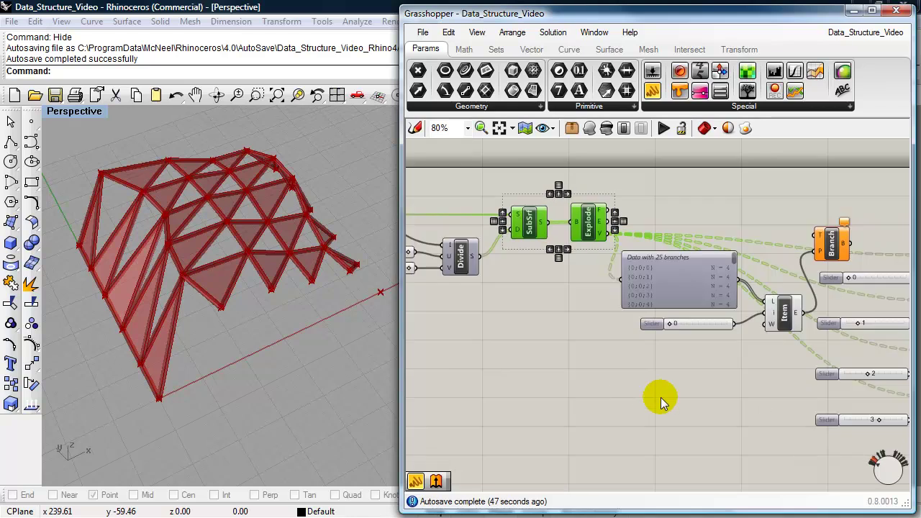
pyautogui.moveTo(657, 396); pyautogui.dragTo(598, 374, button='right')
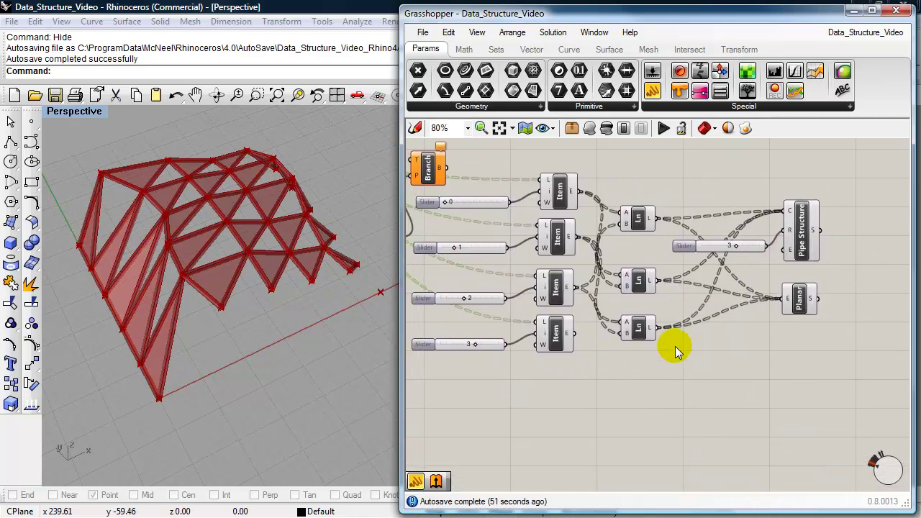
pyautogui.click(636, 332)
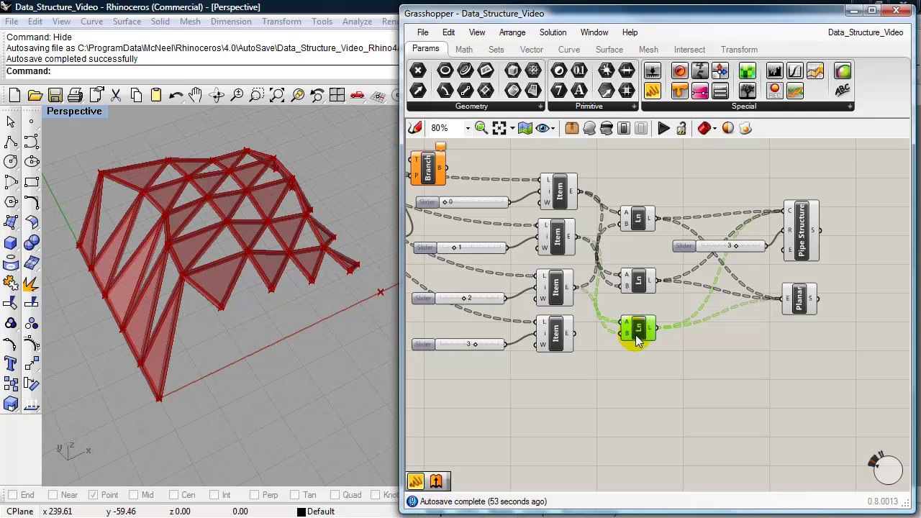
pyautogui.keyDown('alt'); pyautogui.moveTo(636, 338); pyautogui.dragTo(637, 381); pyautogui.keyUp('alt')
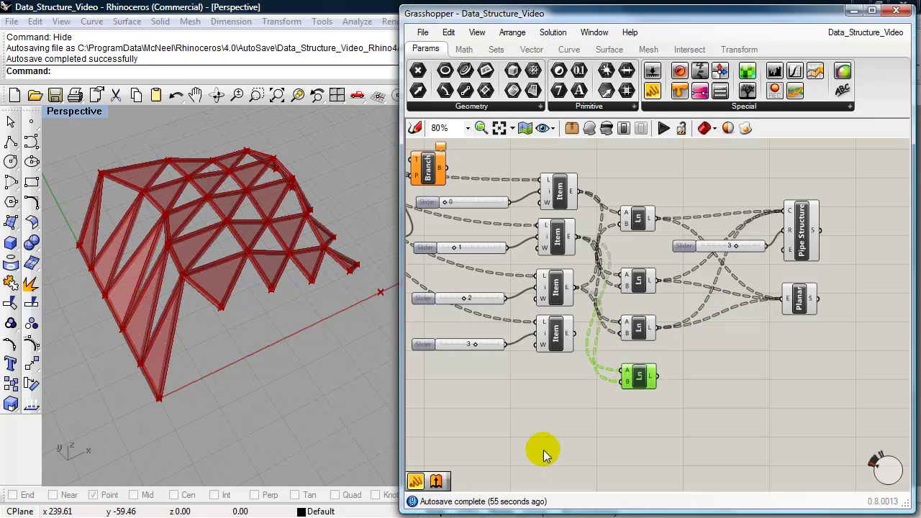
pyautogui.moveTo(575, 191); pyautogui.dragTo(618, 368)
pyautogui.moveTo(576, 333); pyautogui.dragTo(623, 380)
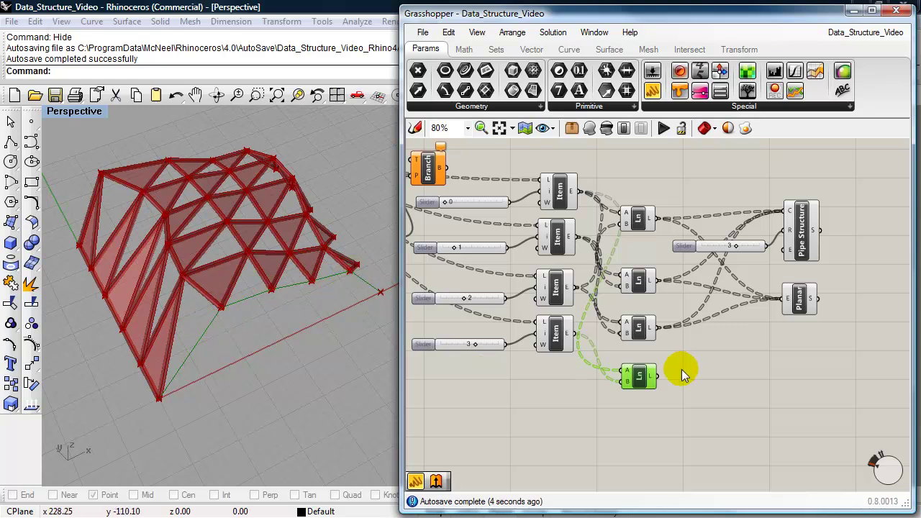
pyautogui.moveTo(682, 369); pyautogui.dragTo(779, 220)
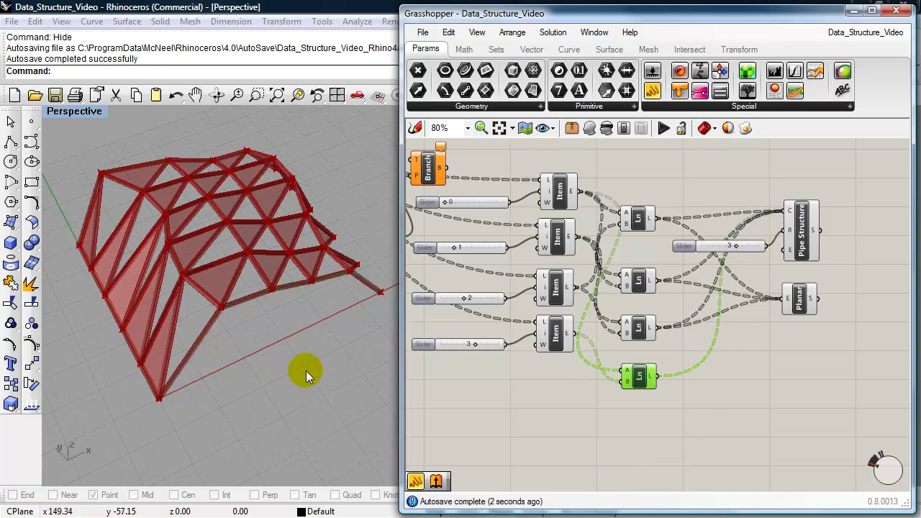
# Duplicate the fourth Line, feed its A and B from the index 2 and 3 List Items, and connect its L output to Pipe Structure's C input.
pyautogui.keyDown('shift'); pyautogui.moveTo(309, 365); pyautogui.dragTo(202, 373, button='right'); pyautogui.keyUp('shift')
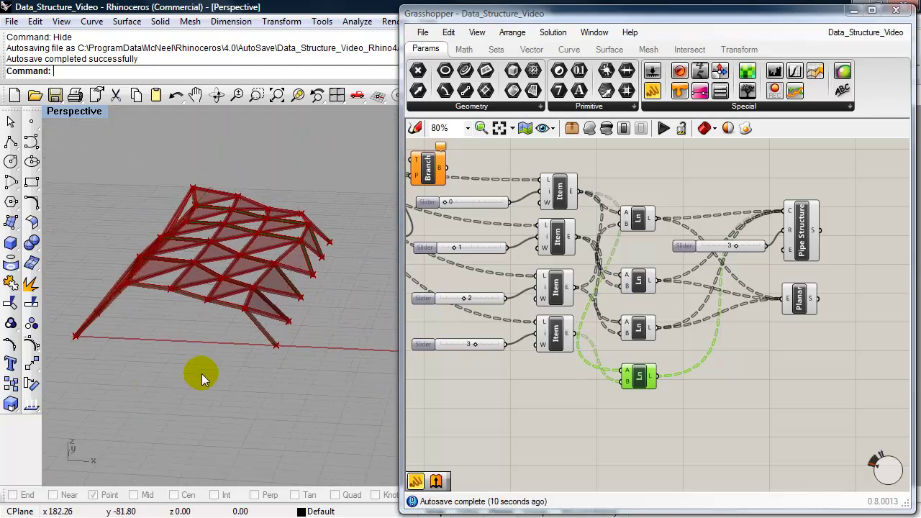
pyautogui.moveTo(325, 359); pyautogui.dragTo(313, 325, button='right')
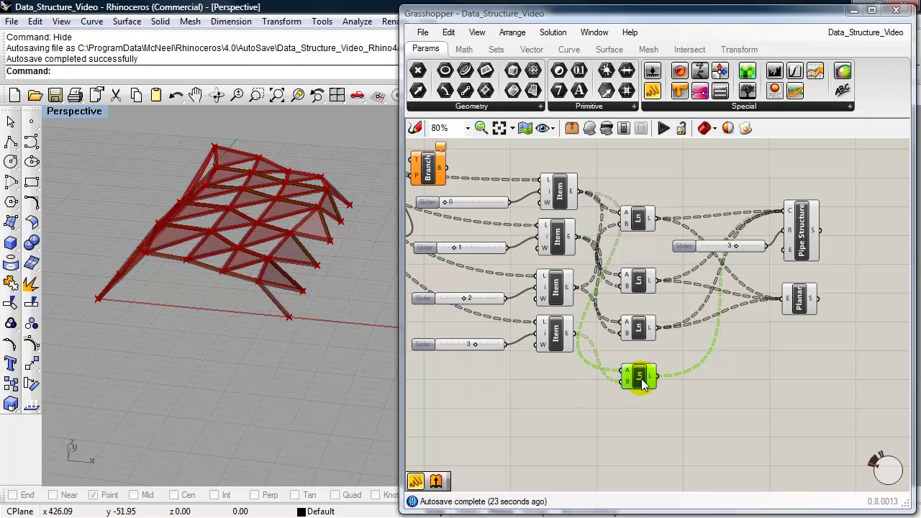
pyautogui.keyDown('alt'); pyautogui.moveTo(638, 379); pyautogui.dragTo(638, 423); pyautogui.keyUp('alt')
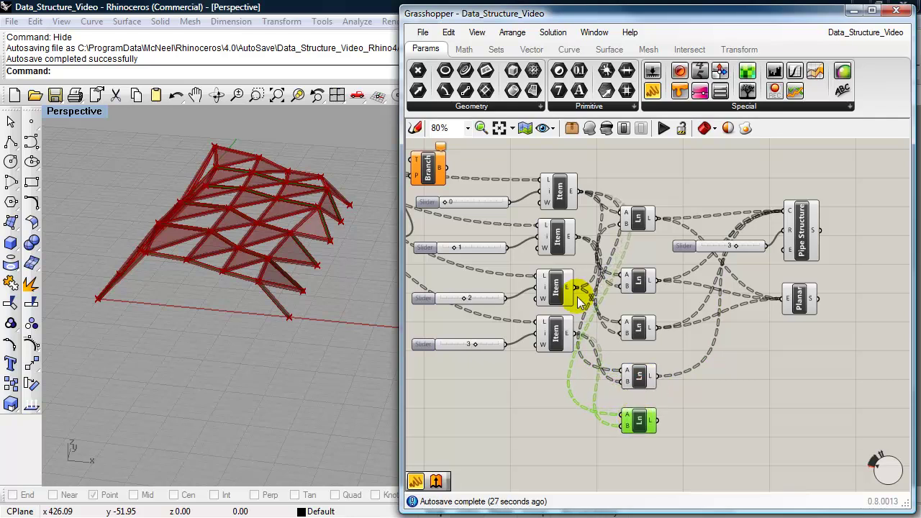
pyautogui.moveTo(569, 288); pyautogui.dragTo(623, 423)
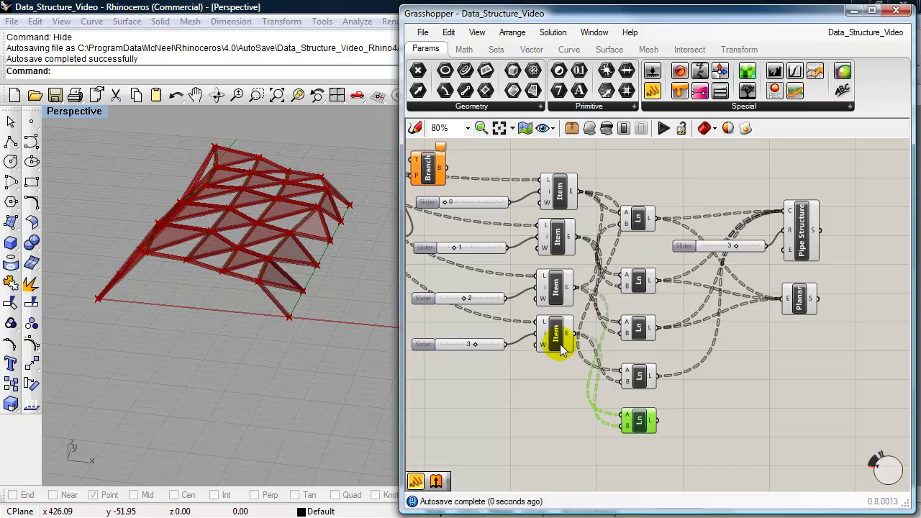
pyautogui.moveTo(572, 334); pyautogui.dragTo(623, 425)
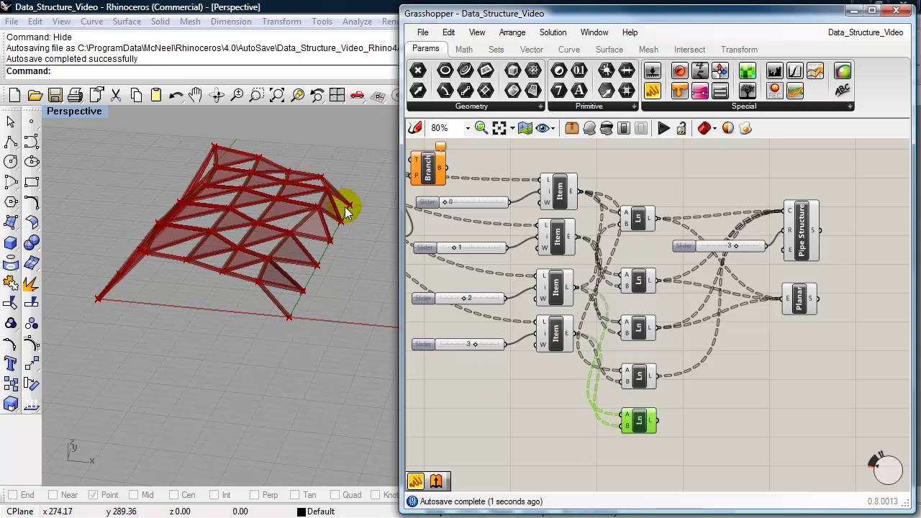
pyautogui.rightClick(656, 422)
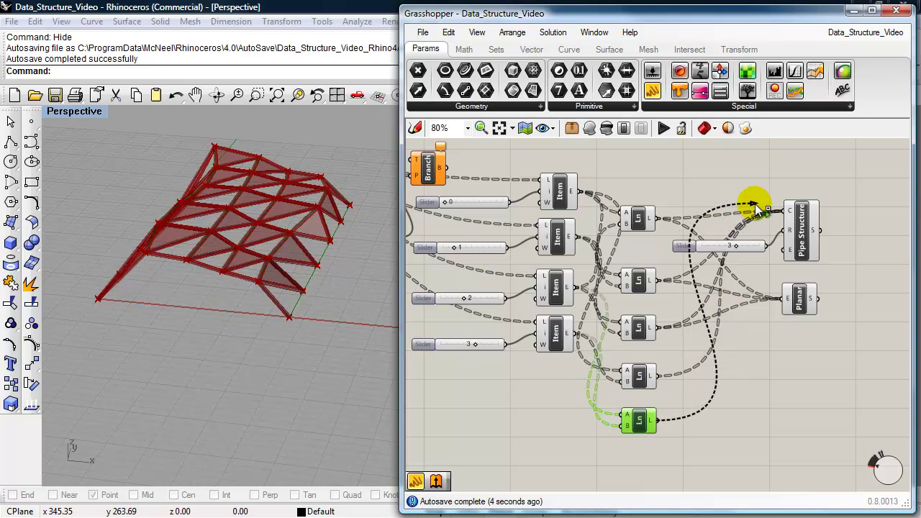